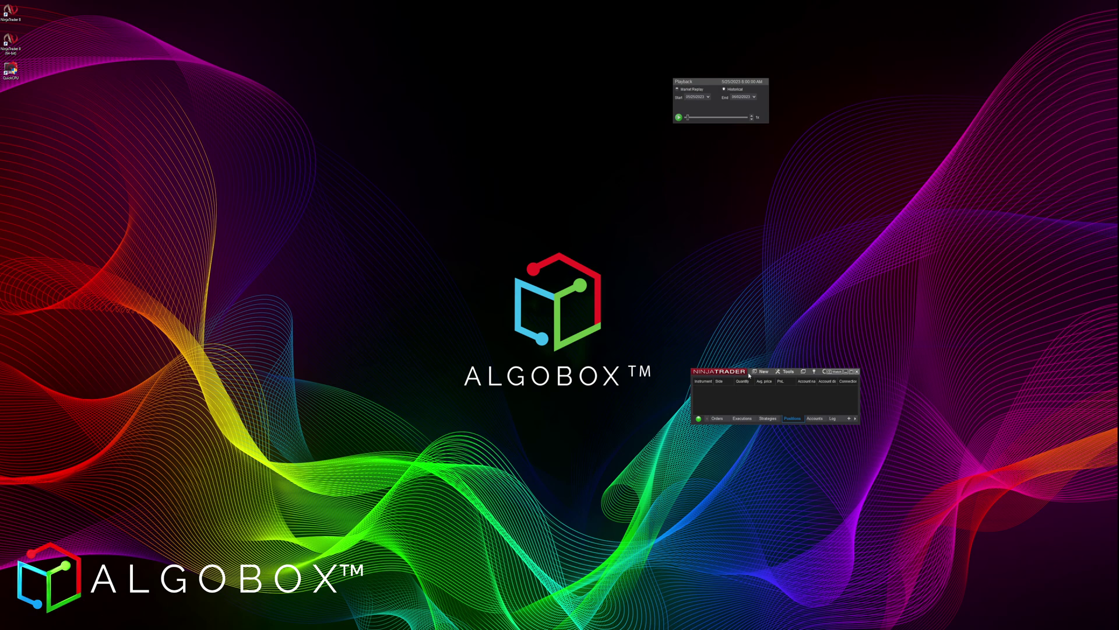
Open Task Manager from the taskbar and go to its Performance tab CPU view.
{"action": "left_click_drag", "start_coordinate": [546, 243], "coordinate": [539, 198]}
{"action": "right_click", "coordinate": [825, 627]}
{"action": "left_click", "coordinate": [869, 609]}
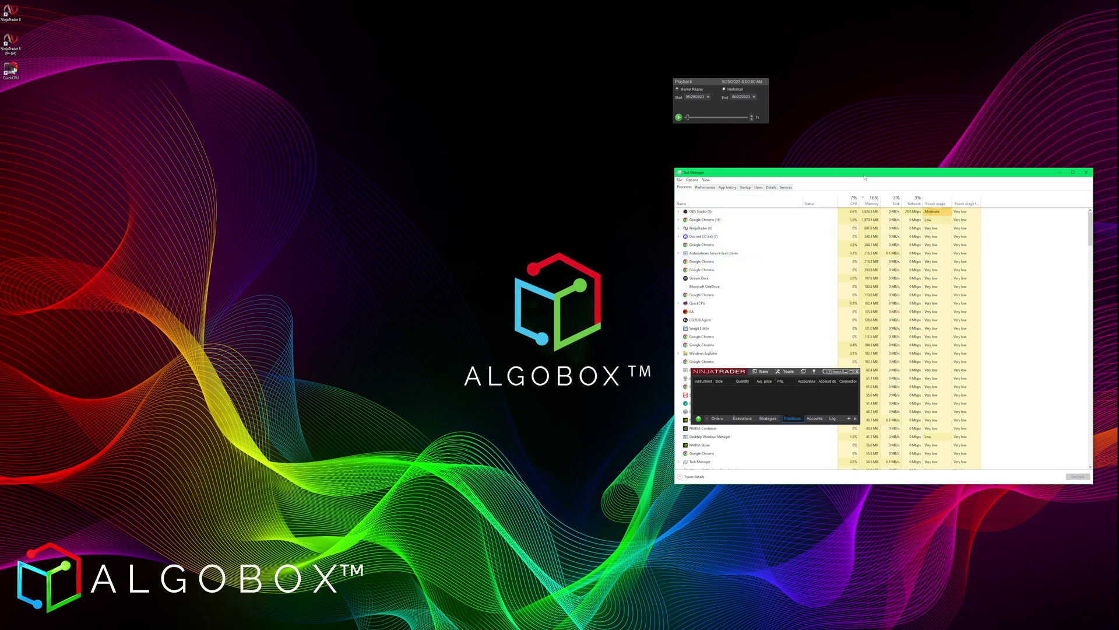
{"action": "left_click_drag", "start_coordinate": [865, 176], "coordinate": [423, 156]}
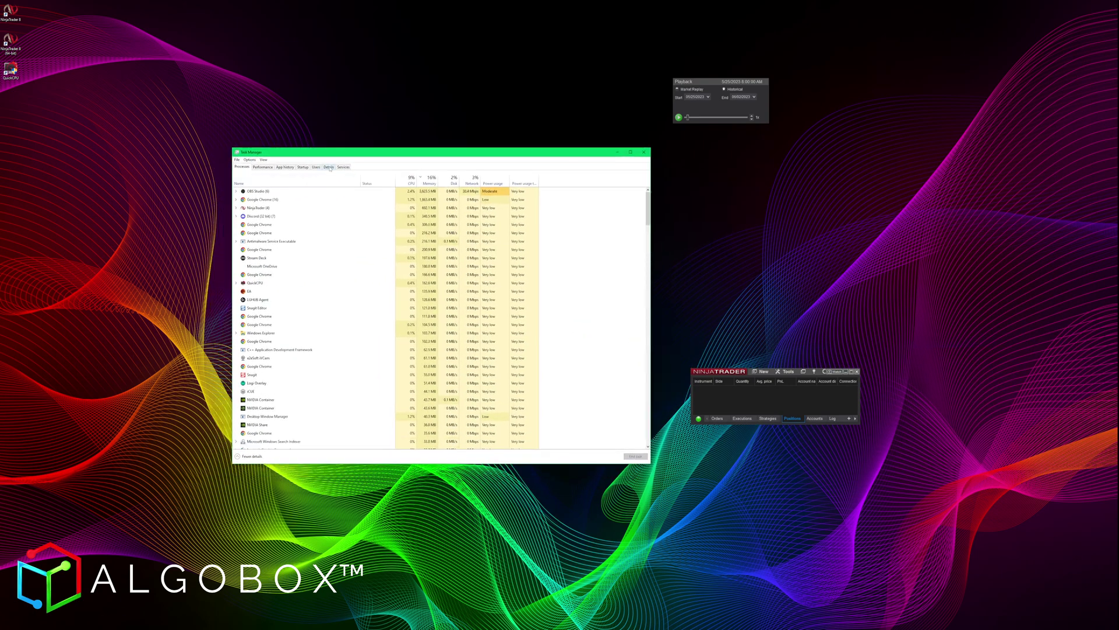
{"action": "left_click", "coordinate": [263, 167]}
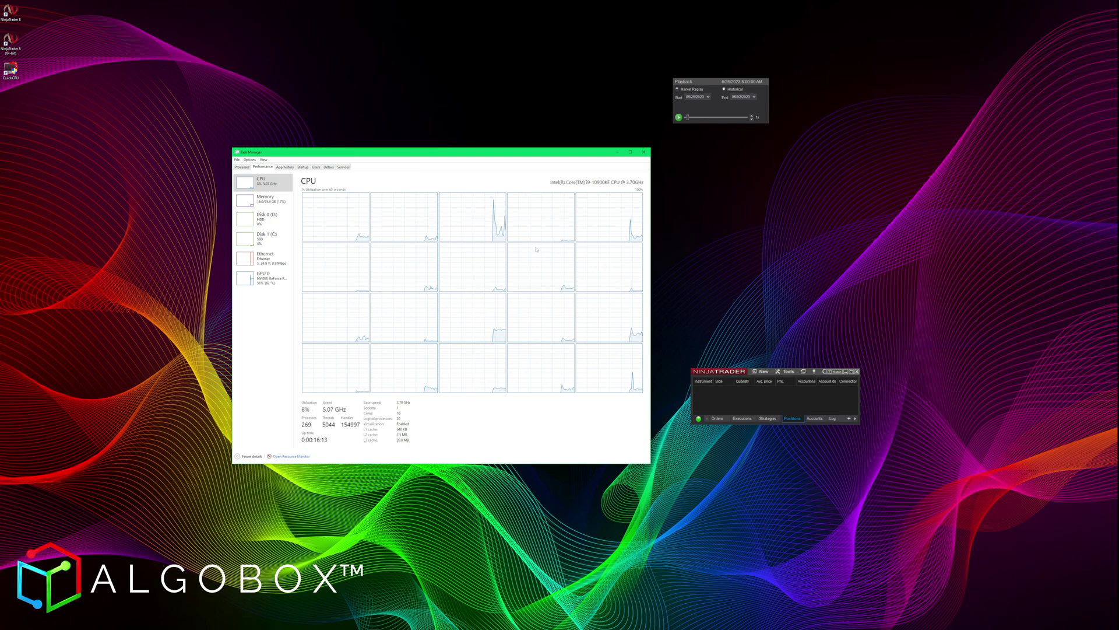
Change the CPU graph to Overall utilization, then to one graph per logical processor.
{"action": "right_click", "coordinate": [545, 266]}
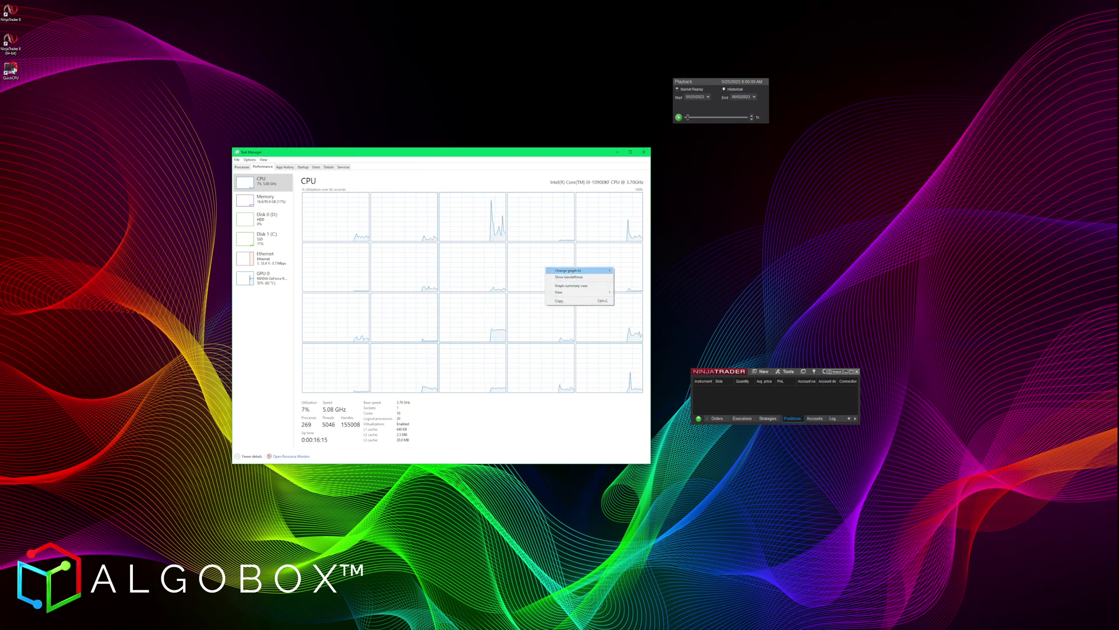
{"action": "mouse_move", "coordinate": [574, 273]}
{"action": "left_click", "coordinate": [636, 270]}
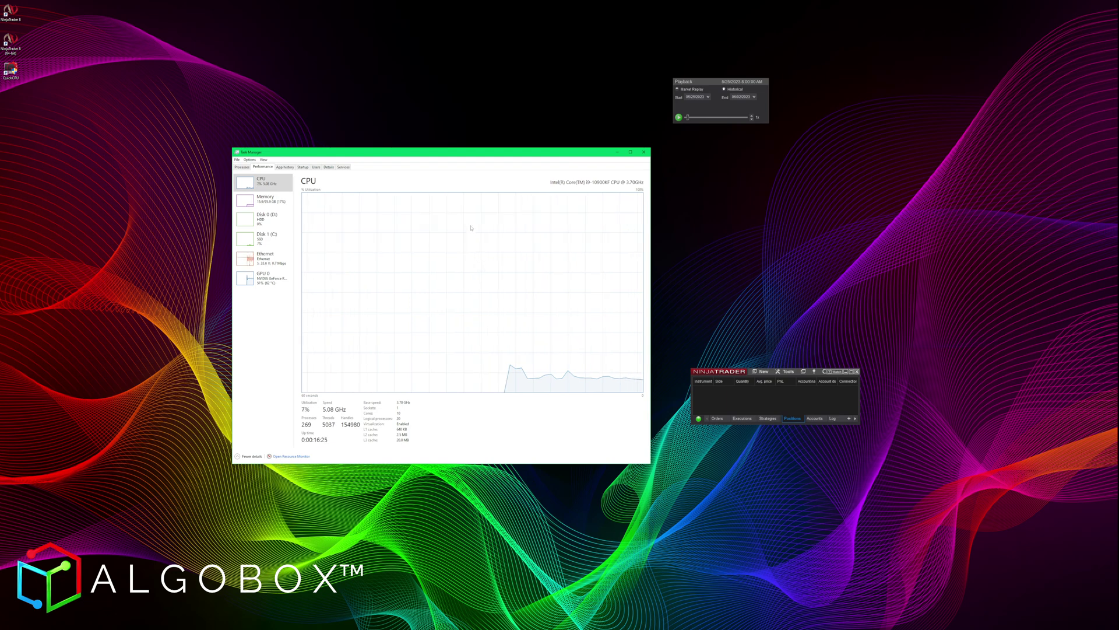
{"action": "right_click", "coordinate": [466, 246]}
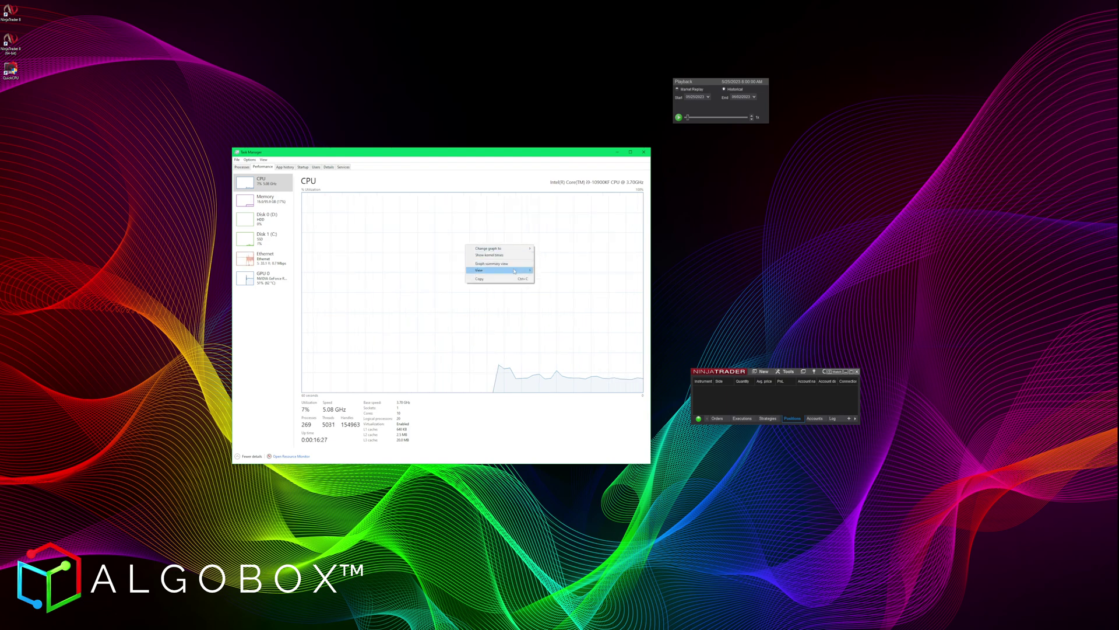
{"action": "mouse_move", "coordinate": [521, 249]}
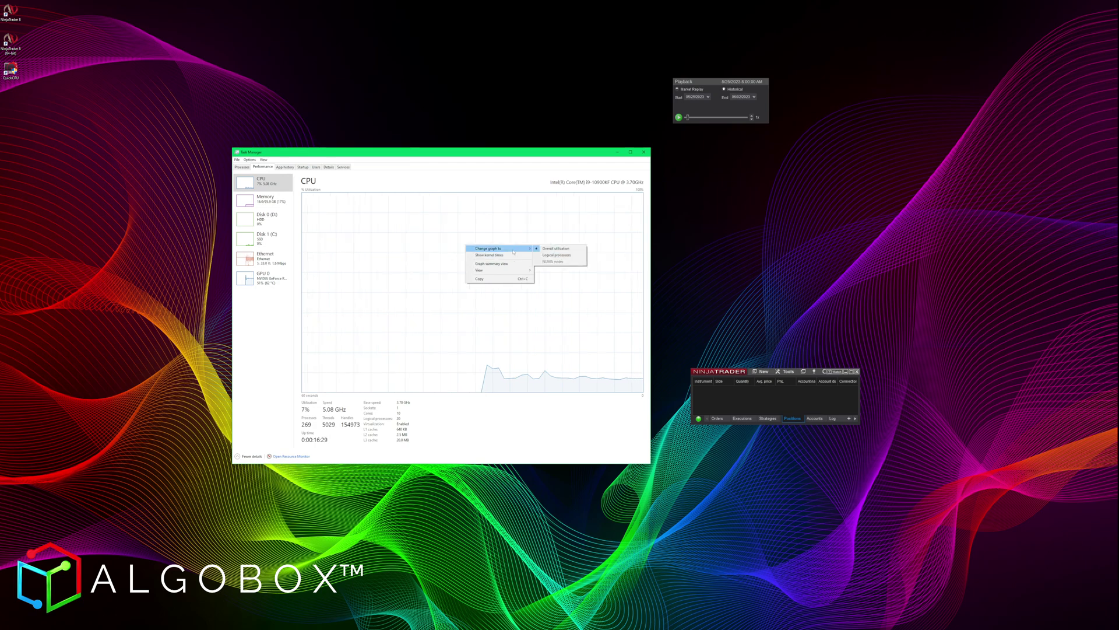
{"action": "left_click", "coordinate": [560, 256]}
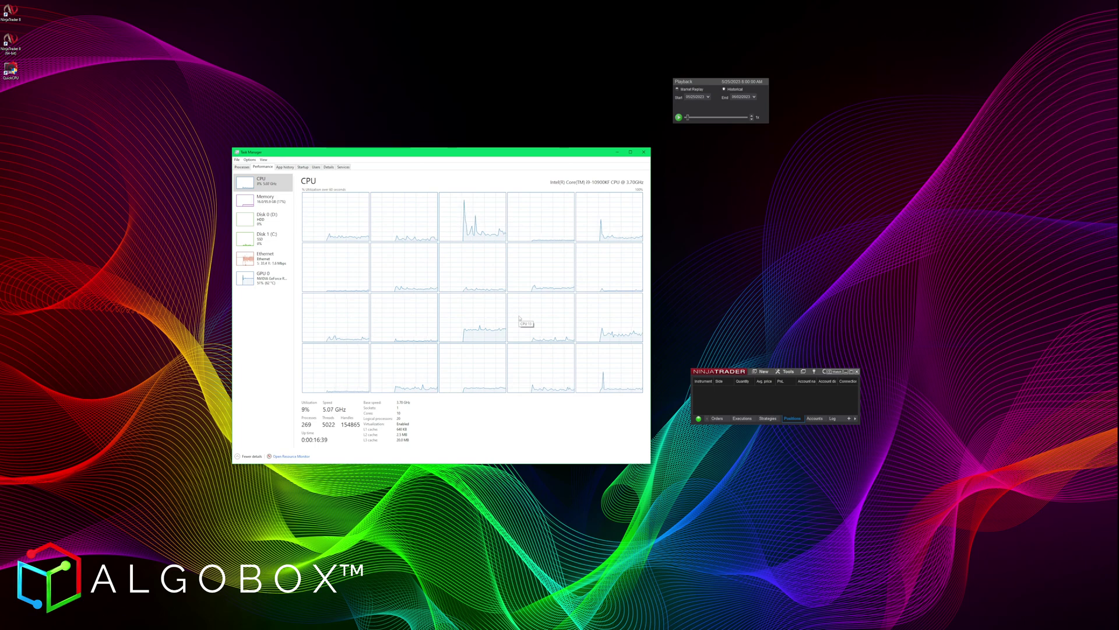
{"action": "left_click_drag", "start_coordinate": [504, 153], "coordinate": [488, 99]}
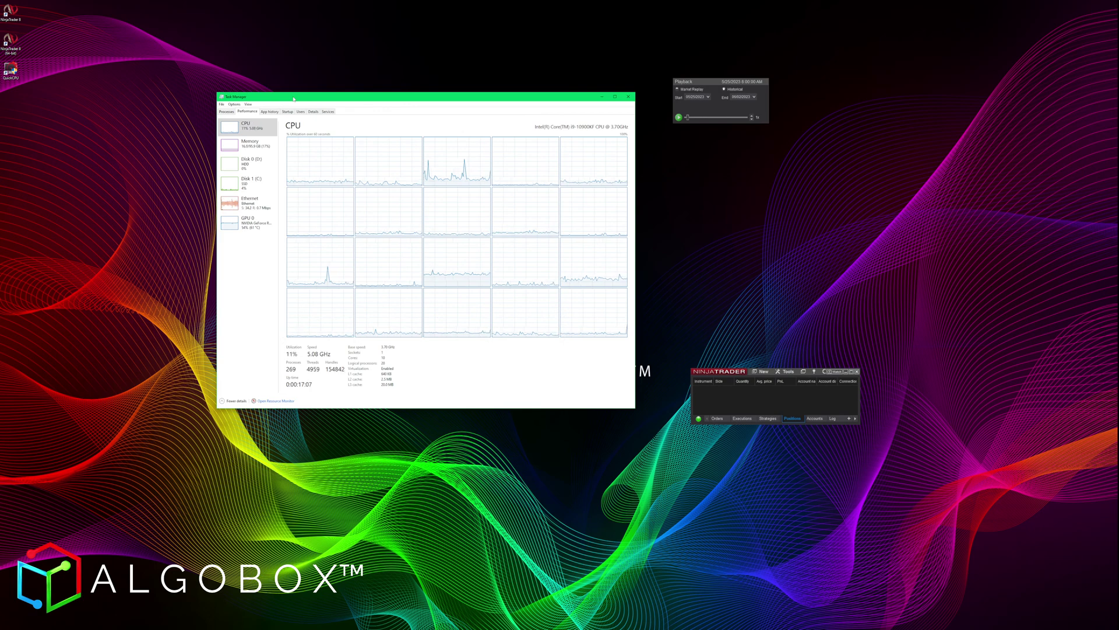
Hand-write 'I9' and an underlined 'AMD' on screen with the pen.
{"action": "left_click_drag", "start_coordinate": [483, 367], "coordinate": [493, 417]}
{"action": "left_click_drag", "start_coordinate": [449, 375], "coordinate": [526, 348]}
{"action": "left_click_drag", "start_coordinate": [476, 431], "coordinate": [519, 410]}
{"action": "mouse_move", "coordinate": [598, 352]}
{"action": "left_mouse_down"}
{"action": "mouse_move", "coordinate": [574, 378]}
{"action": "mouse_move", "coordinate": [590, 401]}
{"action": "left_mouse_up"}
{"action": "mouse_move", "coordinate": [712, 298]}
{"action": "left_mouse_down"}
{"action": "mouse_move", "coordinate": [780, 290]}
{"action": "mouse_move", "coordinate": [781, 251]}
{"action": "mouse_move", "coordinate": [857, 274]}
{"action": "left_mouse_up"}
{"action": "left_click_drag", "start_coordinate": [879, 207], "coordinate": [884, 274]}
{"action": "mouse_move", "coordinate": [874, 201]}
{"action": "left_mouse_down"}
{"action": "mouse_move", "coordinate": [909, 233]}
{"action": "mouse_move", "coordinate": [888, 273]}
{"action": "left_mouse_up"}
{"action": "mouse_move", "coordinate": [772, 337]}
{"action": "left_mouse_down"}
{"action": "mouse_move", "coordinate": [889, 294]}
{"action": "mouse_move", "coordinate": [954, 348]}
{"action": "left_mouse_up"}
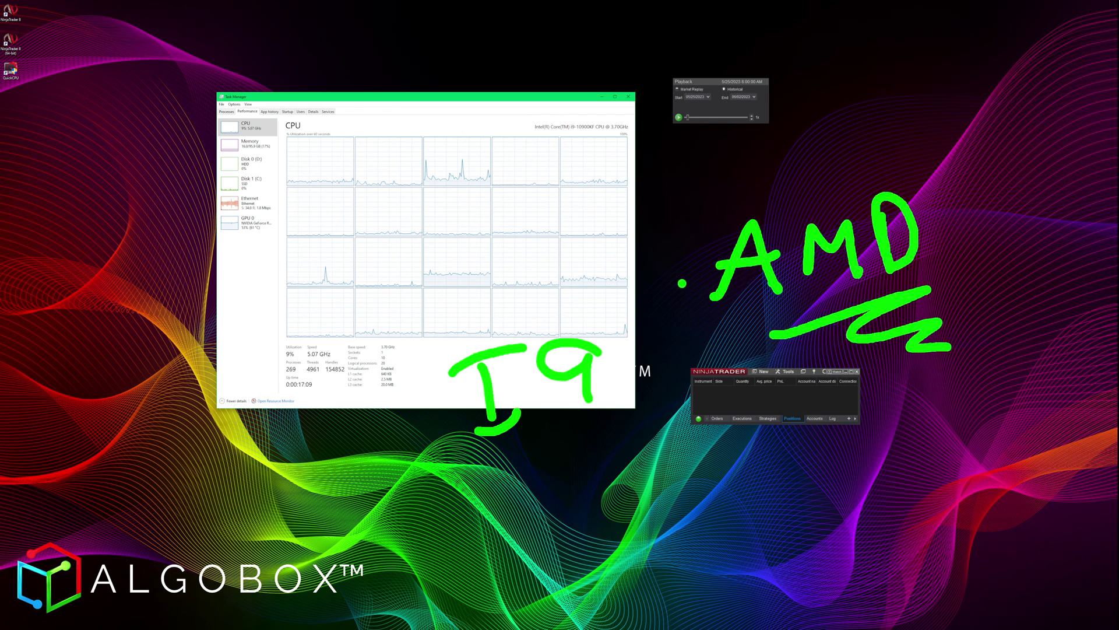
Draw an arrow to the last CPU graph, clear the annotations, and switch to NinjaTrader.
{"action": "mouse_move", "coordinate": [693, 224]}
{"action": "left_mouse_down"}
{"action": "mouse_move", "coordinate": [656, 200]}
{"action": "mouse_move", "coordinate": [582, 304]}
{"action": "left_mouse_up"}
{"action": "left_click_drag", "start_coordinate": [569, 273], "coordinate": [615, 300]}
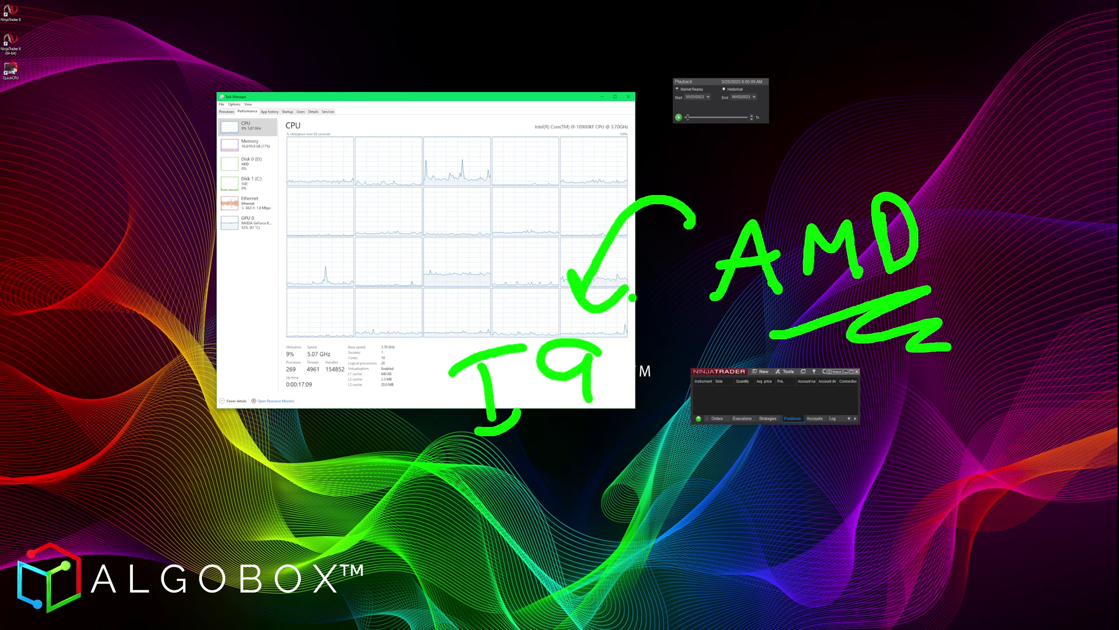
{"action": "key", "text": "Escape"}
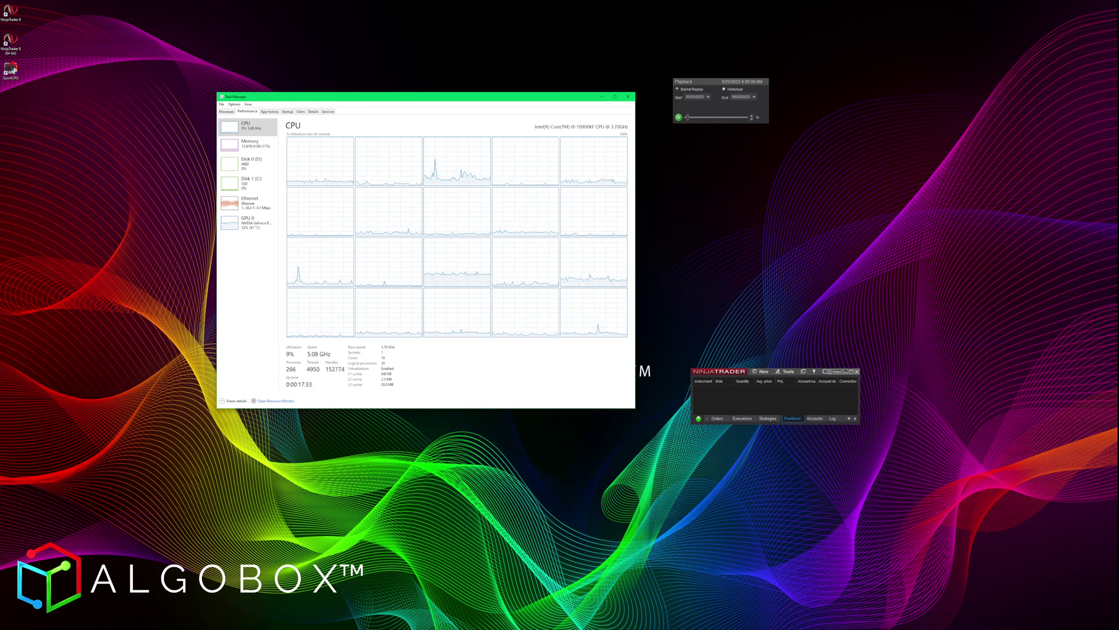
{"action": "key", "text": "alt+Tab"}
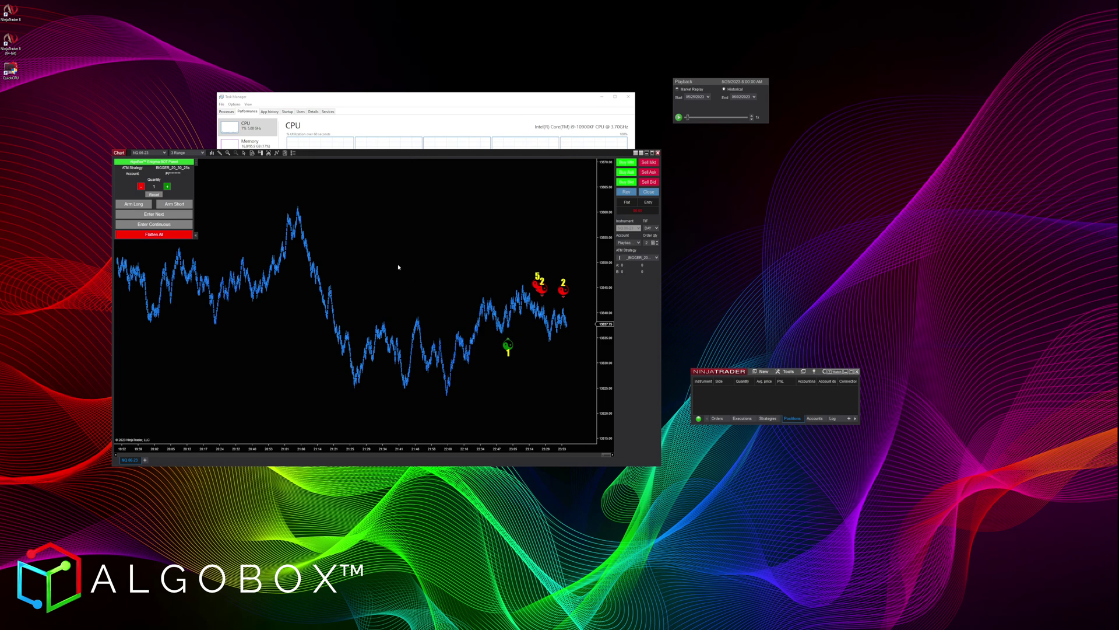
Circle the AlgoBox trading panel and arrow toward the order panel's instrument area.
{"action": "mouse_move", "coordinate": [225, 253]}
{"action": "left_mouse_down"}
{"action": "mouse_move", "coordinate": [46, 107]}
{"action": "mouse_move", "coordinate": [192, 254]}
{"action": "mouse_move", "coordinate": [389, 251]}
{"action": "left_mouse_up"}
{"action": "mouse_move", "coordinate": [371, 203]}
{"action": "left_mouse_down"}
{"action": "mouse_move", "coordinate": [384, 252]}
{"action": "mouse_move", "coordinate": [437, 292]}
{"action": "mouse_move", "coordinate": [488, 260]}
{"action": "mouse_move", "coordinate": [577, 370]}
{"action": "mouse_move", "coordinate": [425, 355]}
{"action": "left_mouse_up"}
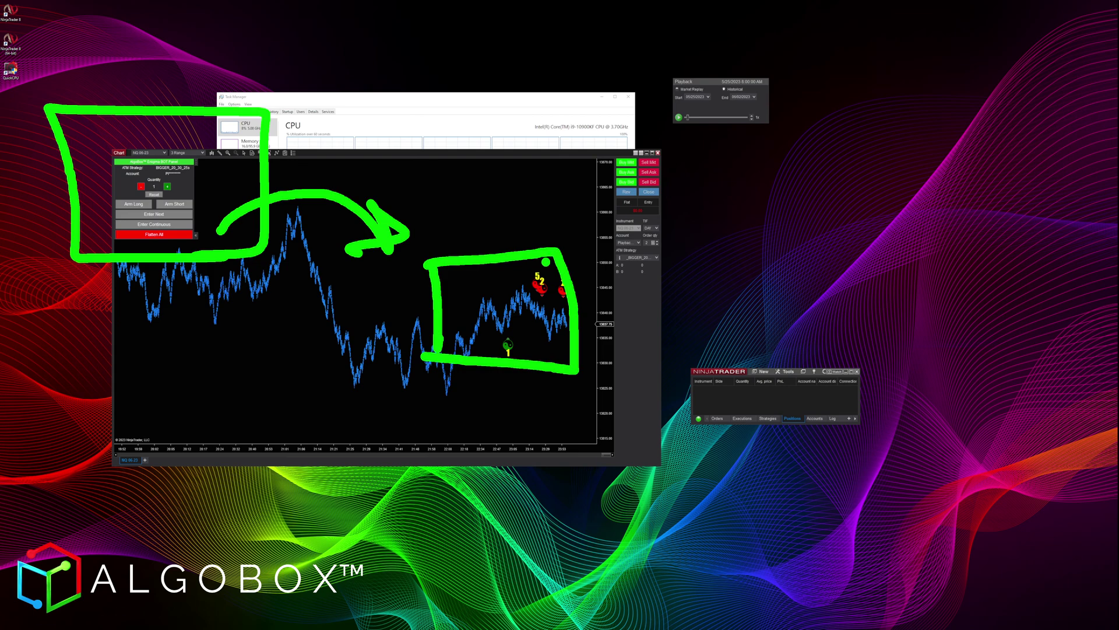
{"action": "mouse_move", "coordinate": [525, 233]}
{"action": "left_mouse_down"}
{"action": "mouse_move", "coordinate": [575, 210]}
{"action": "mouse_move", "coordinate": [621, 227]}
{"action": "left_mouse_up"}
{"action": "mouse_move", "coordinate": [595, 197]}
{"action": "left_mouse_down"}
{"action": "mouse_move", "coordinate": [620, 228]}
{"action": "mouse_move", "coordinate": [614, 245]}
{"action": "left_mouse_up"}
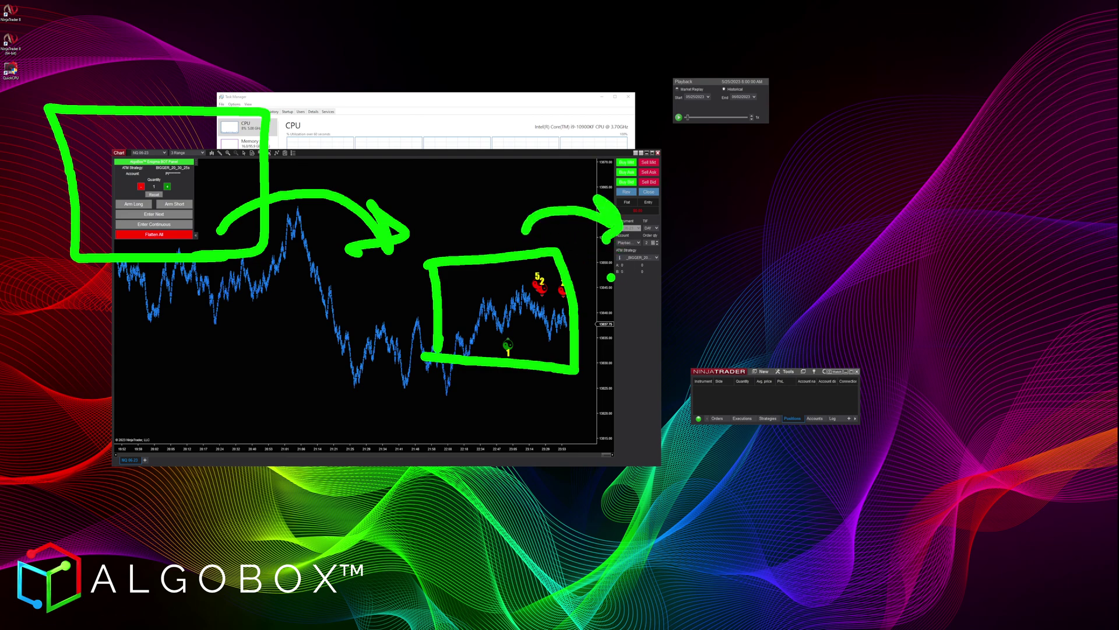
Draw arrows toward the desktop, clear the annotations, and drag the chart window aside.
{"action": "mouse_move", "coordinate": [603, 301]}
{"action": "left_mouse_down"}
{"action": "mouse_move", "coordinate": [688, 269]}
{"action": "mouse_move", "coordinate": [725, 287]}
{"action": "left_mouse_up"}
{"action": "left_click_drag", "start_coordinate": [712, 262], "coordinate": [727, 288]}
{"action": "left_click_drag", "start_coordinate": [727, 289], "coordinate": [701, 303]}
{"action": "mouse_move", "coordinate": [771, 296]}
{"action": "left_mouse_down"}
{"action": "mouse_move", "coordinate": [588, 248]}
{"action": "mouse_move", "coordinate": [630, 257]}
{"action": "left_mouse_up"}
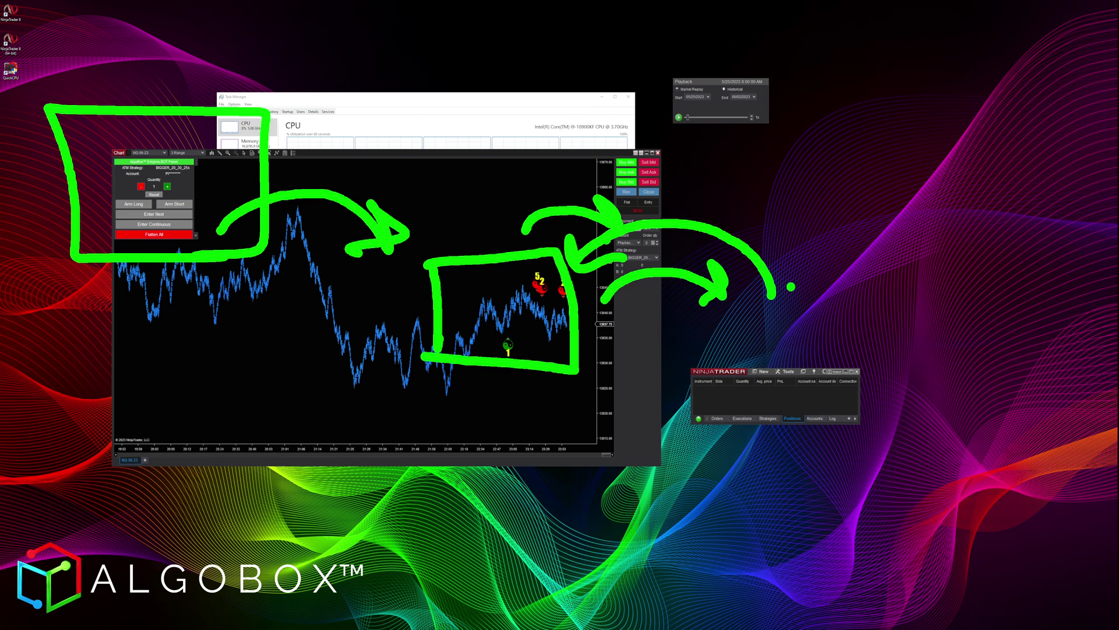
{"action": "key", "text": "Escape"}
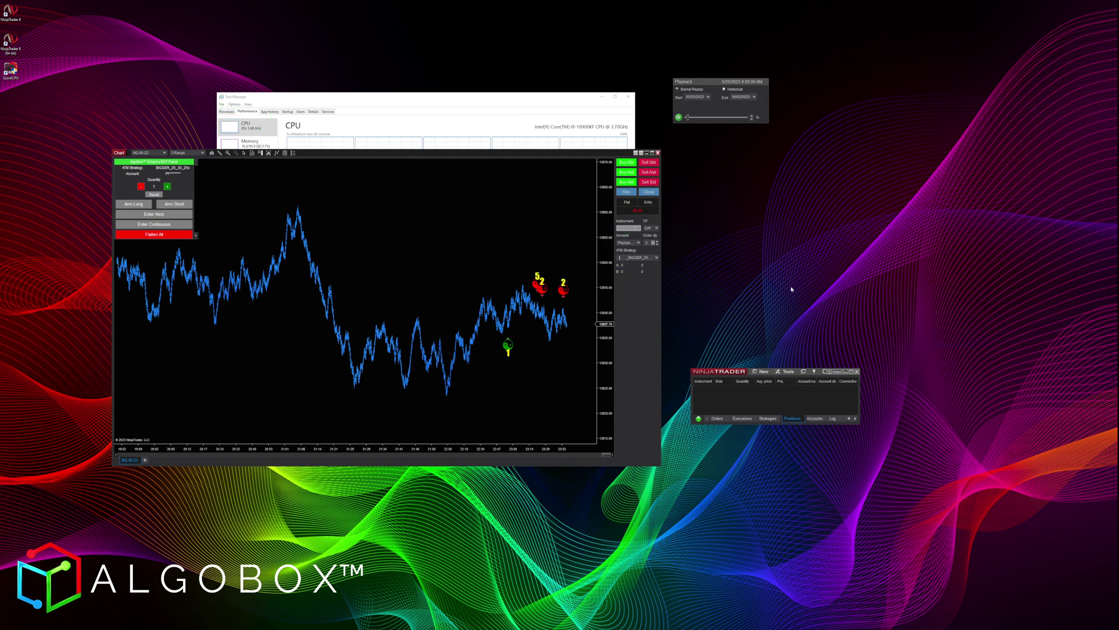
{"action": "left_click_drag", "start_coordinate": [471, 154], "coordinate": [537, 264]}
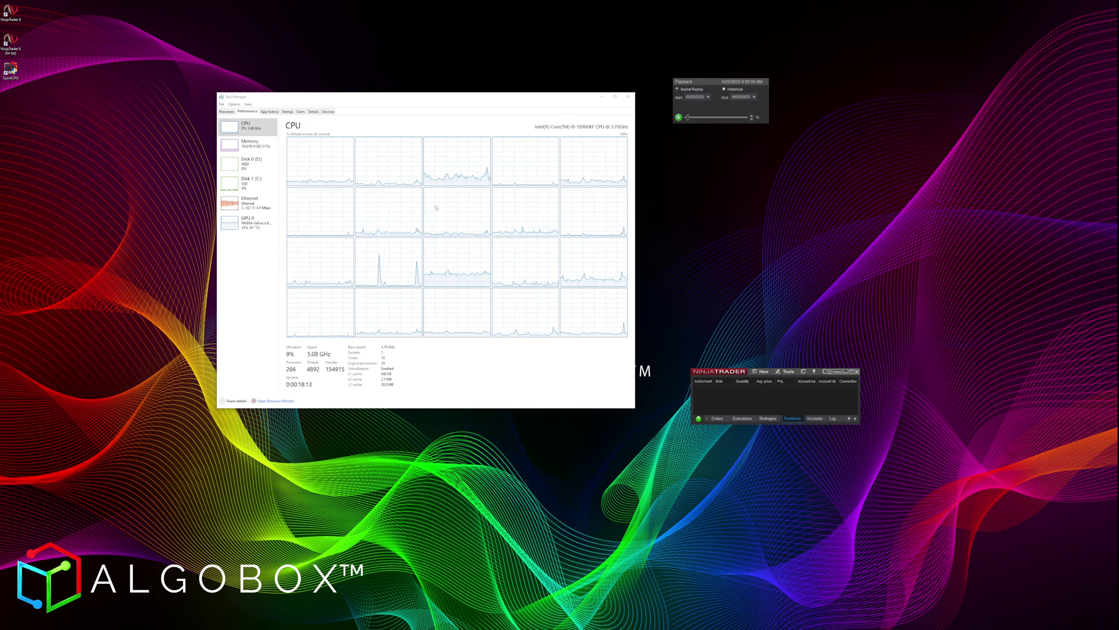
Show the Processes list and point out the Google Chrome row and Name column.
{"action": "left_click", "coordinate": [226, 112]}
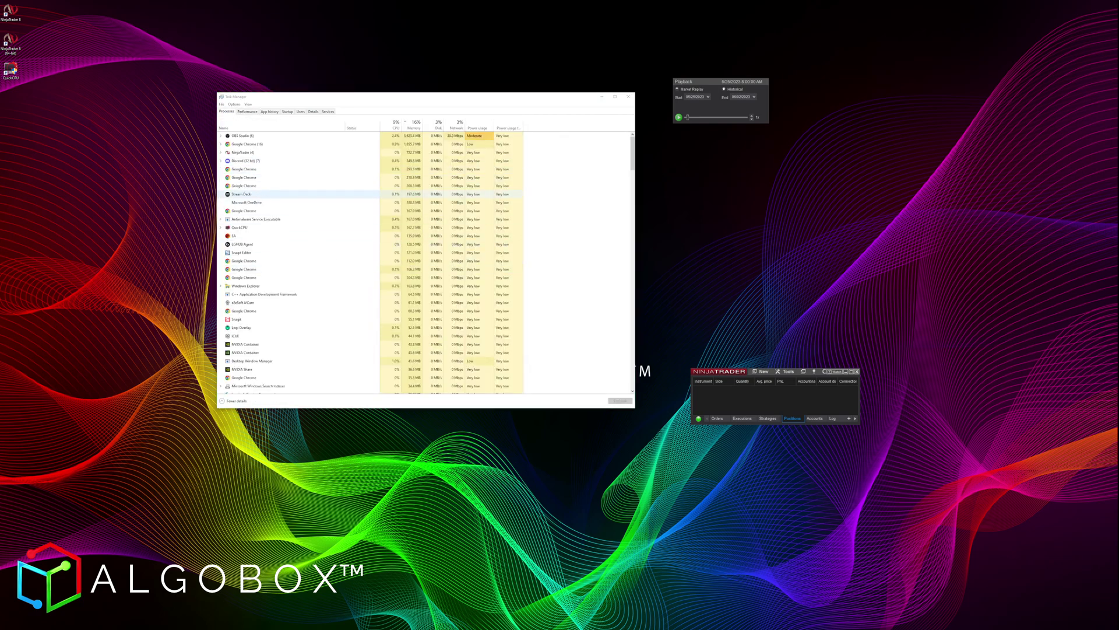
{"action": "mouse_move", "coordinate": [291, 187]}
{"action": "left_mouse_down"}
{"action": "mouse_move", "coordinate": [161, 188]}
{"action": "mouse_move", "coordinate": [304, 186]}
{"action": "left_mouse_up"}
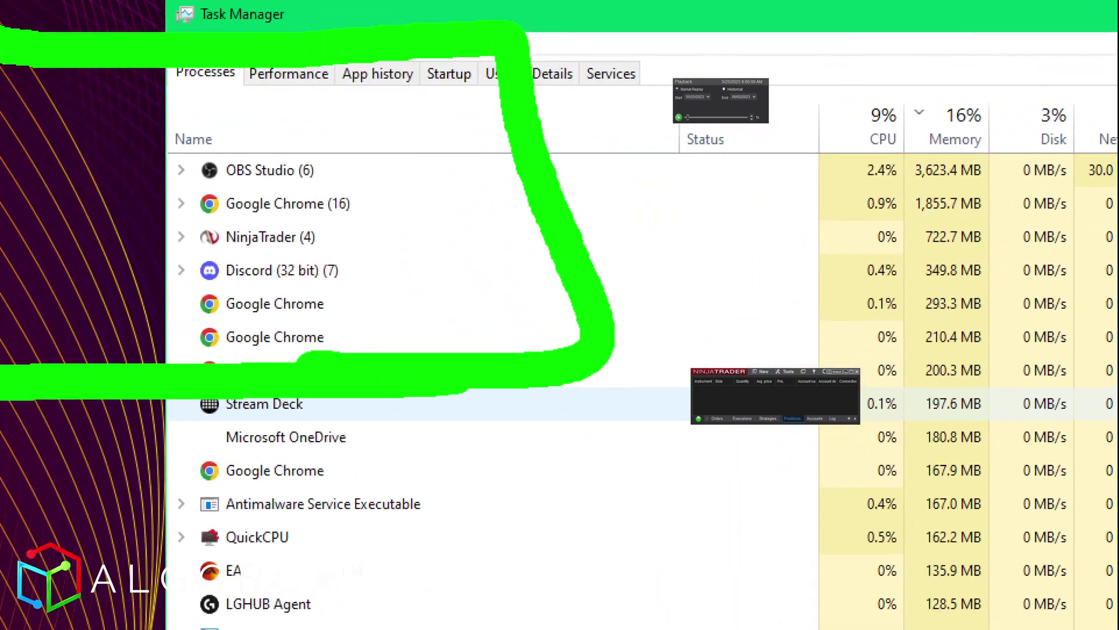
{"action": "mouse_move", "coordinate": [665, 171]}
{"action": "left_mouse_down"}
{"action": "mouse_move", "coordinate": [444, 196]}
{"action": "mouse_move", "coordinate": [365, 248]}
{"action": "mouse_move", "coordinate": [432, 227]}
{"action": "left_mouse_up"}
{"action": "mouse_move", "coordinate": [70, 337]}
{"action": "left_mouse_down"}
{"action": "mouse_move", "coordinate": [169, 114]}
{"action": "mouse_move", "coordinate": [177, 192]}
{"action": "left_mouse_up"}
{"action": "key", "text": "Escape"}
Sort the process list by Name, noting the NinjaTrader (4) entry.
{"action": "right_click", "coordinate": [243, 153]}
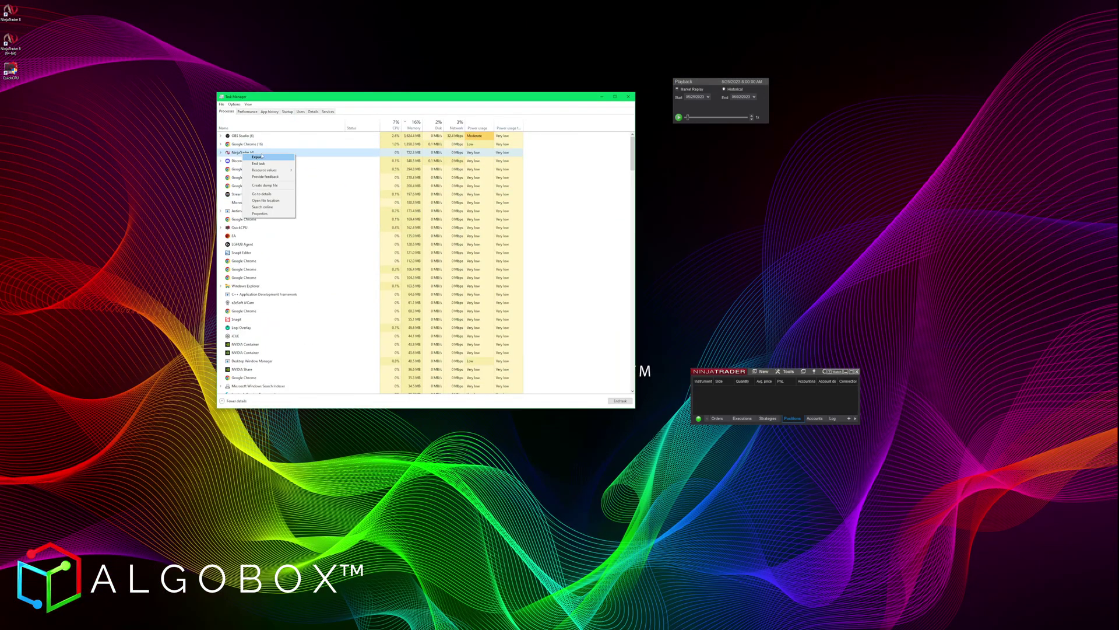
{"action": "key", "text": "Escape"}
{"action": "left_click", "coordinate": [310, 129]}
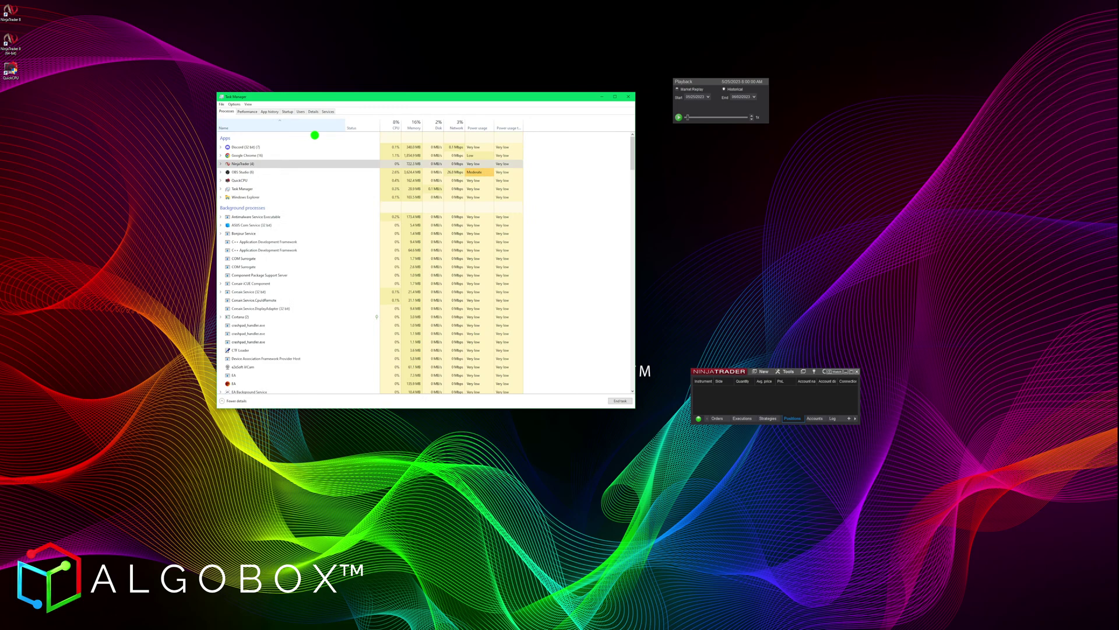
{"action": "mouse_move", "coordinate": [334, 140]}
{"action": "left_mouse_down"}
{"action": "mouse_move", "coordinate": [285, 63]}
{"action": "mouse_move", "coordinate": [303, 135]}
{"action": "left_mouse_up"}
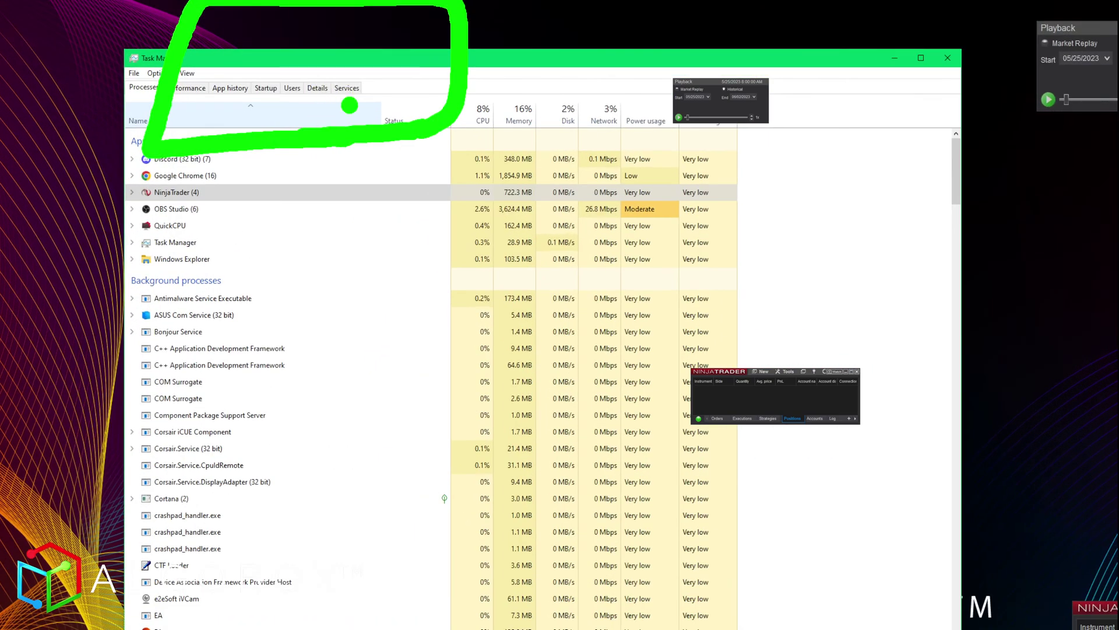
{"action": "key", "text": "Escape"}
Open the Details list and find NinjaTrader.exe, browsing the menus without changes.
{"action": "left_click", "coordinate": [318, 88]}
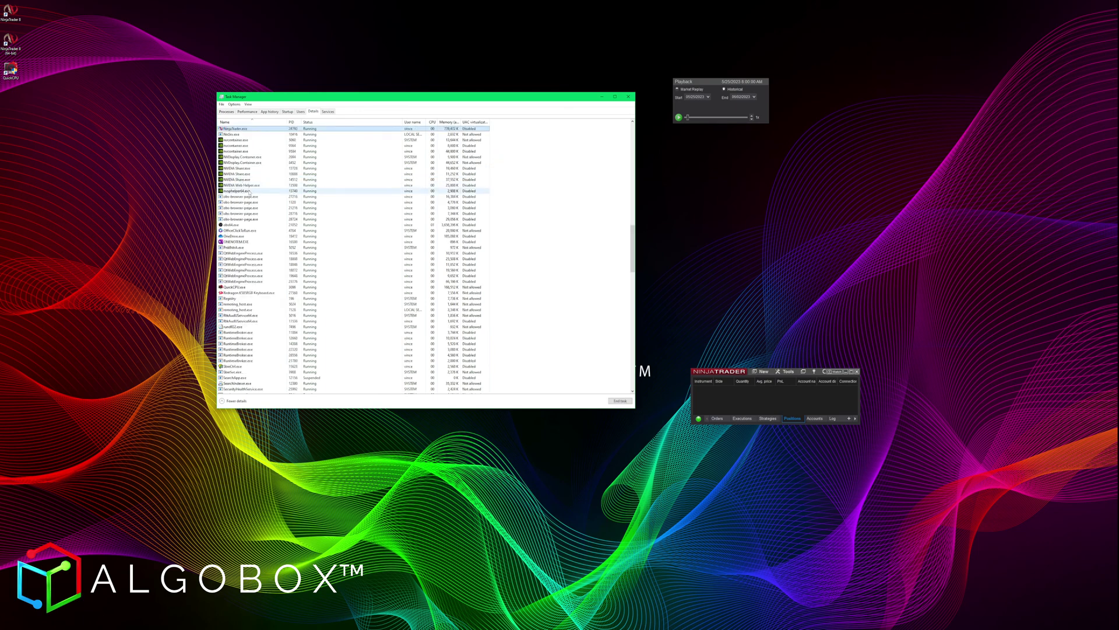
{"action": "scroll", "coordinate": [238, 134], "scroll_direction": "up", "scroll_amount": 1}
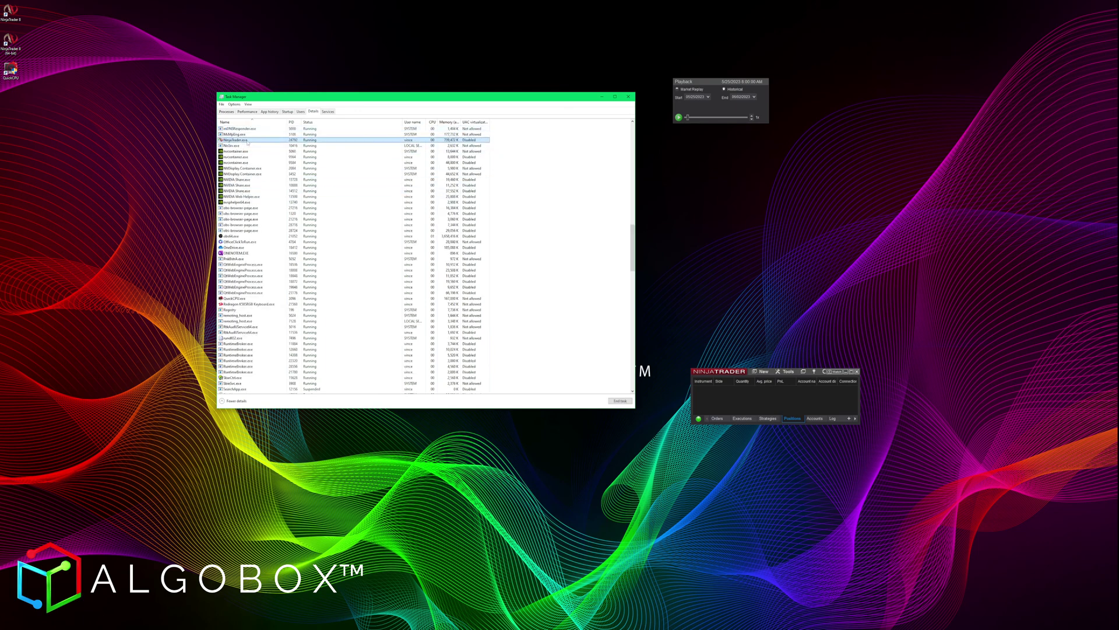
{"action": "right_click", "coordinate": [247, 142]}
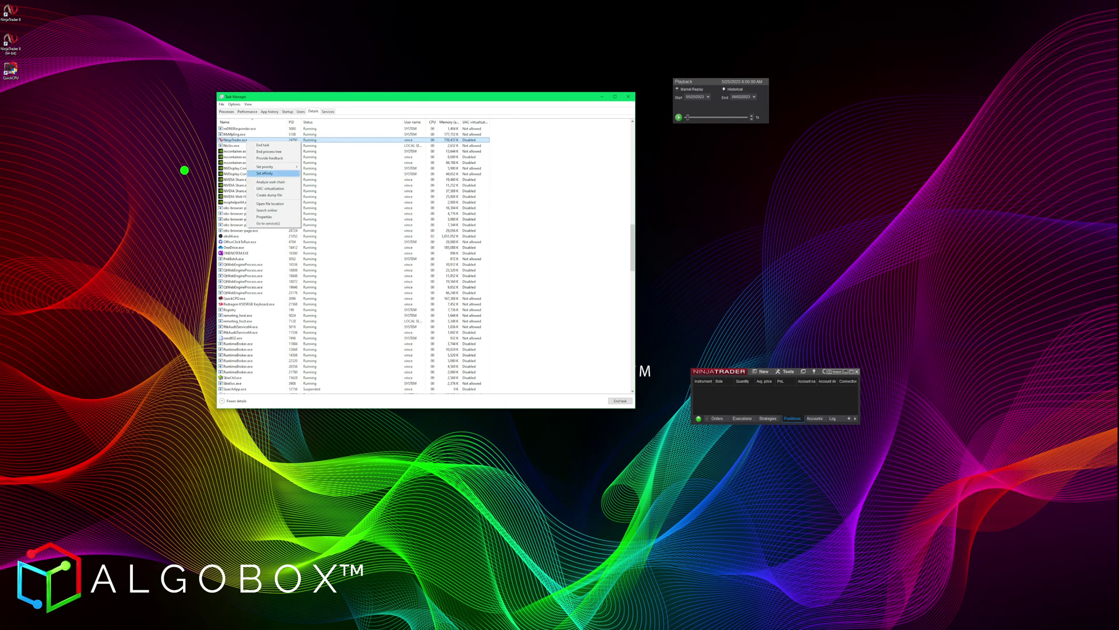
{"action": "left_click", "coordinate": [189, 178]}
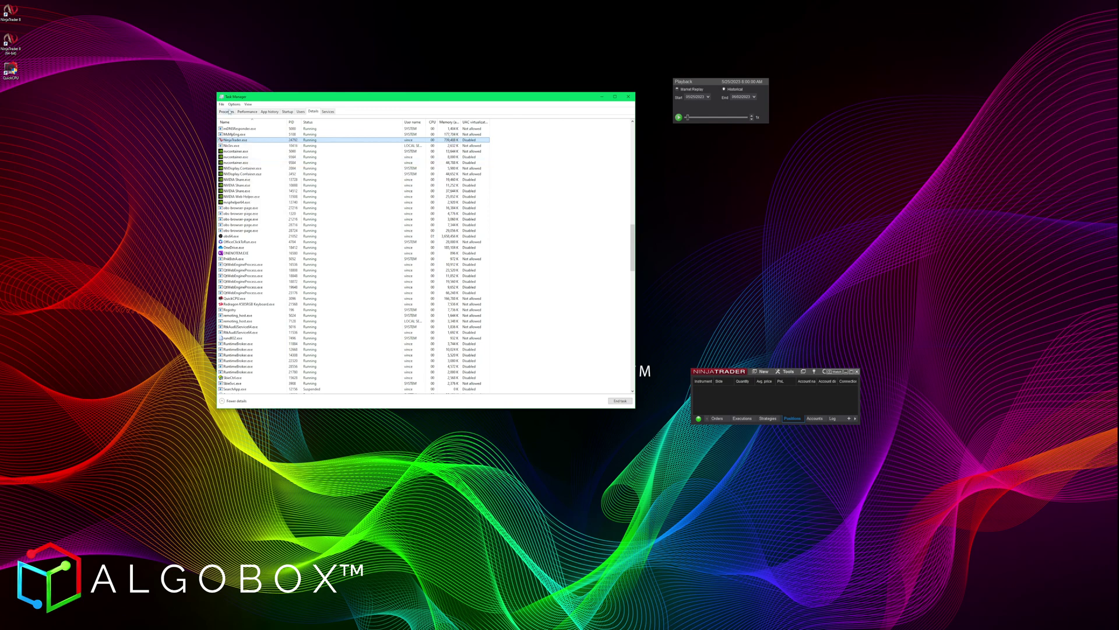
{"action": "left_click", "coordinate": [222, 104]}
{"action": "left_click", "coordinate": [234, 103]}
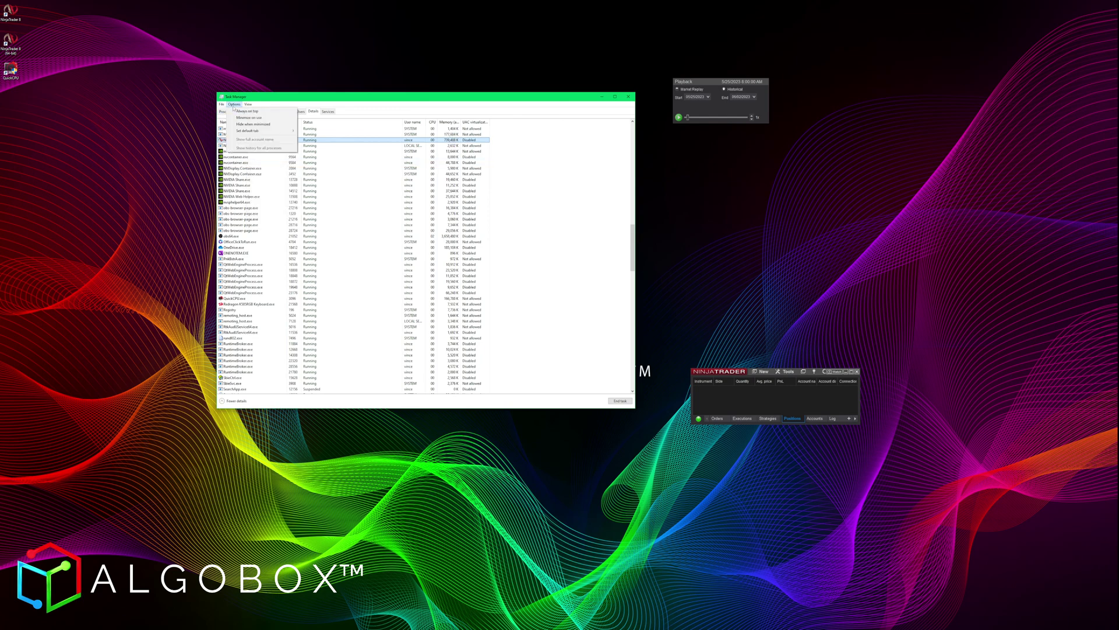
{"action": "left_click", "coordinate": [269, 99]}
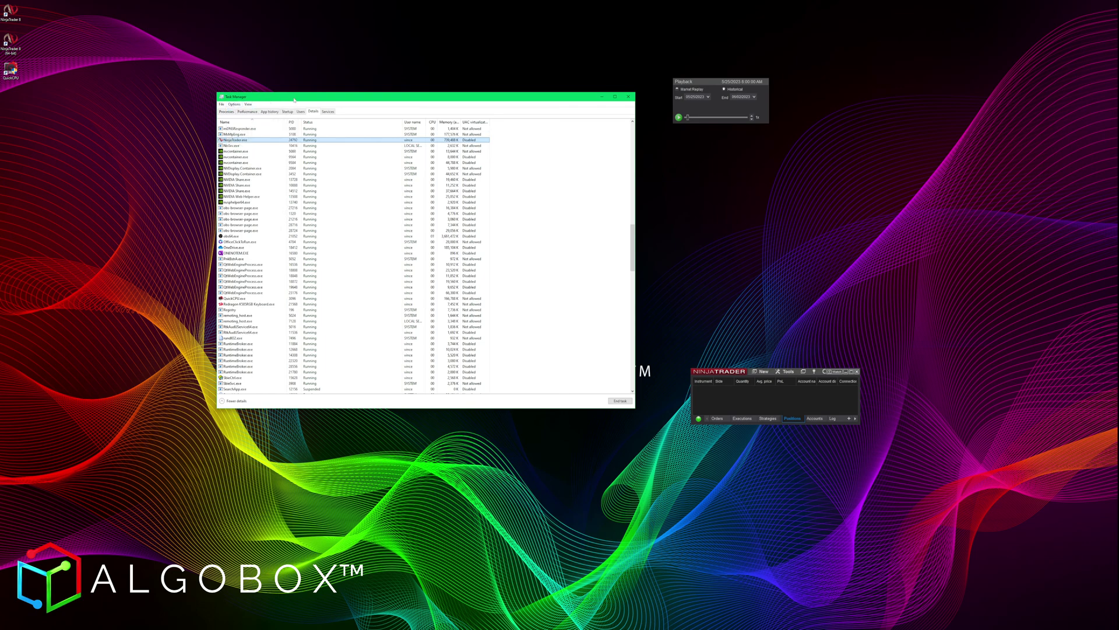
{"action": "left_click_drag", "start_coordinate": [295, 100], "coordinate": [303, 156]}
Open Set affinity for NinjaTrader.exe, pointing out the option for viewers.
{"action": "right_click", "coordinate": [252, 185]}
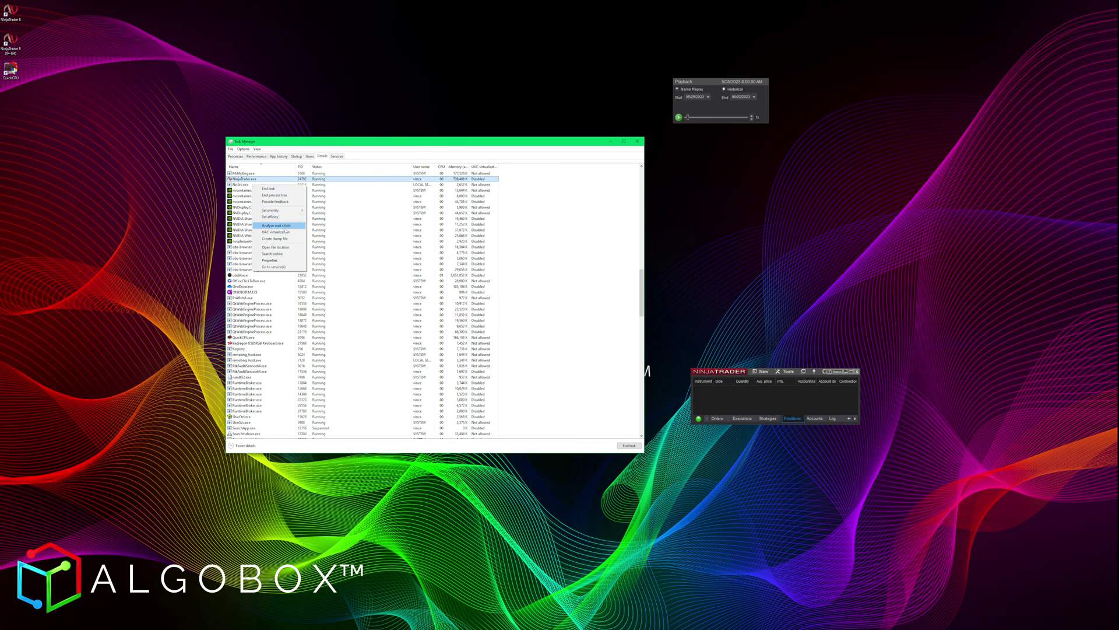
{"action": "mouse_move", "coordinate": [203, 270]}
{"action": "left_mouse_down"}
{"action": "mouse_move", "coordinate": [377, 118]}
{"action": "mouse_move", "coordinate": [178, 277]}
{"action": "left_mouse_up"}
{"action": "mouse_move", "coordinate": [633, 78]}
{"action": "left_mouse_down"}
{"action": "mouse_move", "coordinate": [403, 220]}
{"action": "mouse_move", "coordinate": [440, 221]}
{"action": "left_mouse_up"}
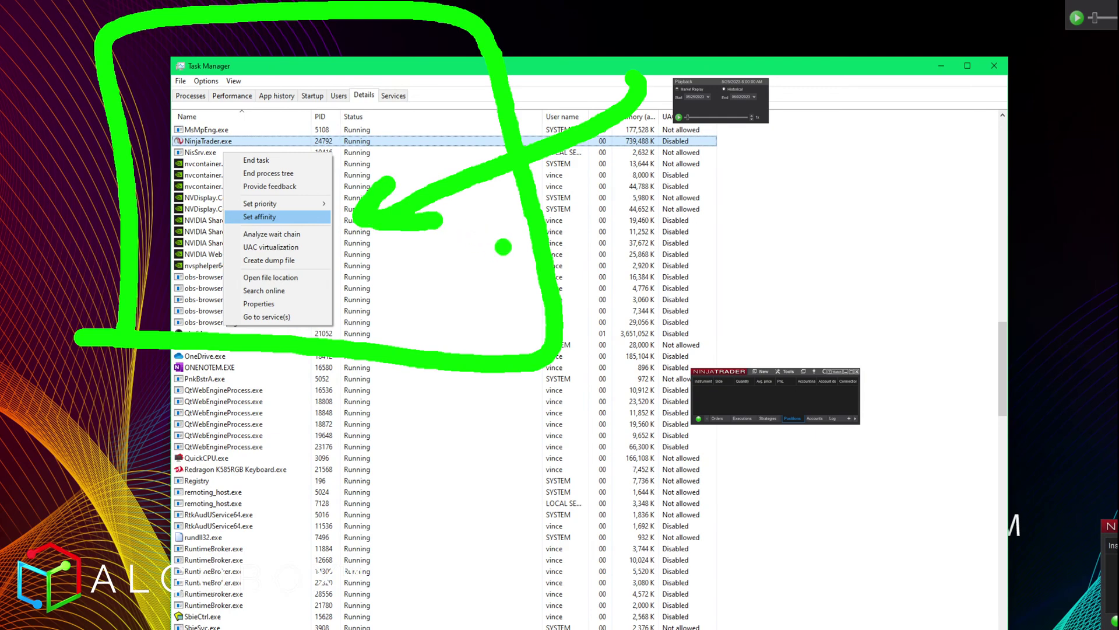
{"action": "key", "text": "Escape"}
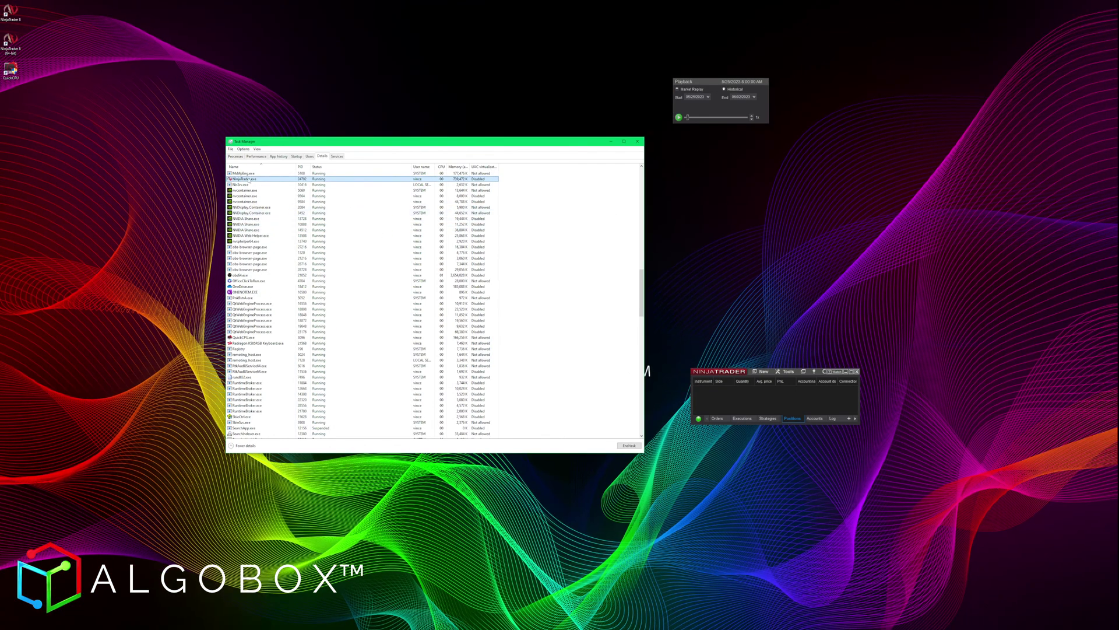
{"action": "left_click", "coordinate": [267, 209]}
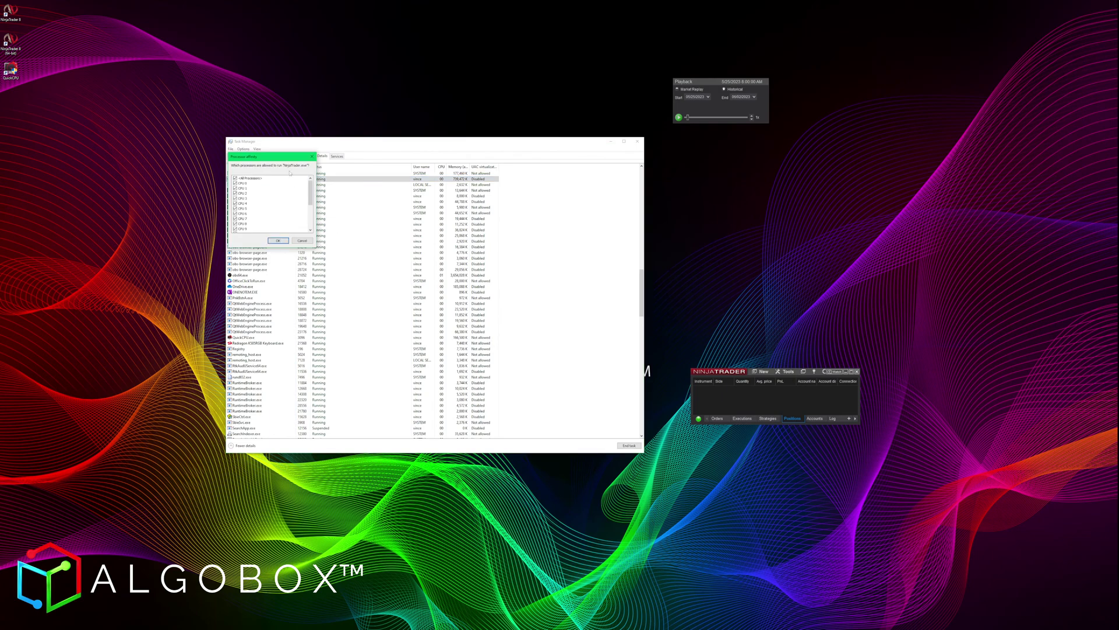
{"action": "left_click_drag", "start_coordinate": [282, 150], "coordinate": [459, 263]}
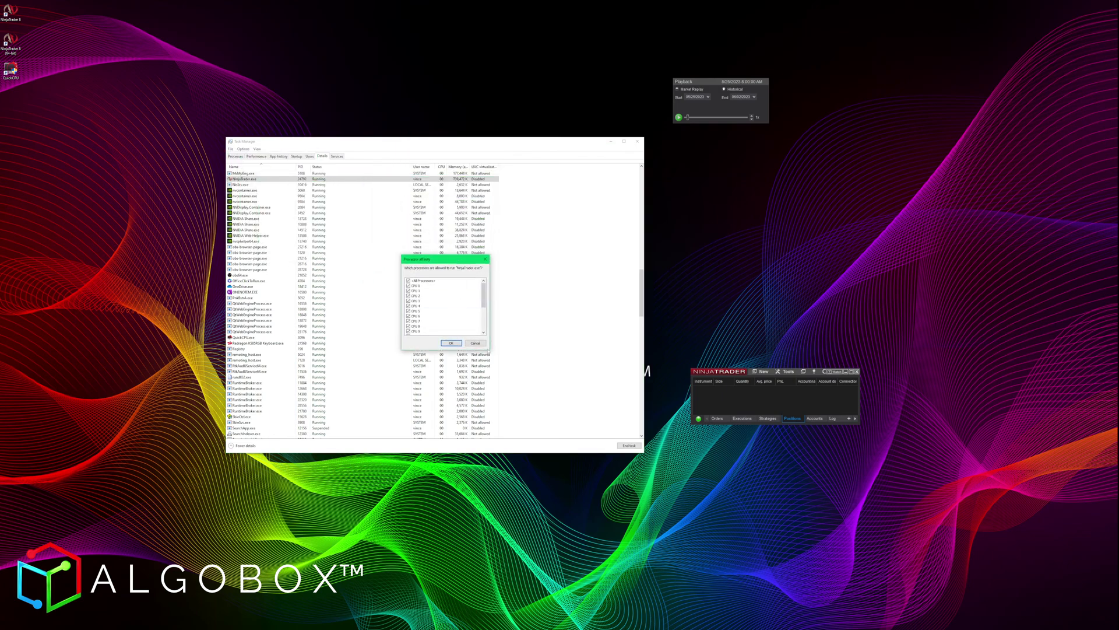
Untick <All Processors> in the processor affinity dialog.
{"action": "scroll", "coordinate": [483, 327], "scroll_direction": "down", "scroll_amount": 4}
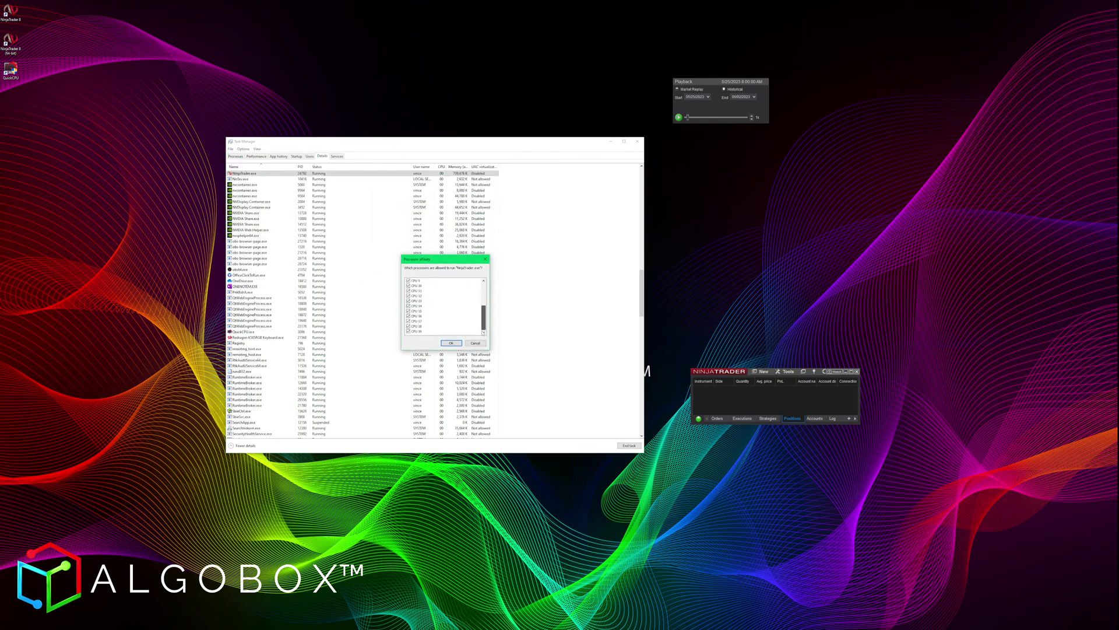
{"action": "left_click_drag", "start_coordinate": [484, 312], "coordinate": [485, 290]}
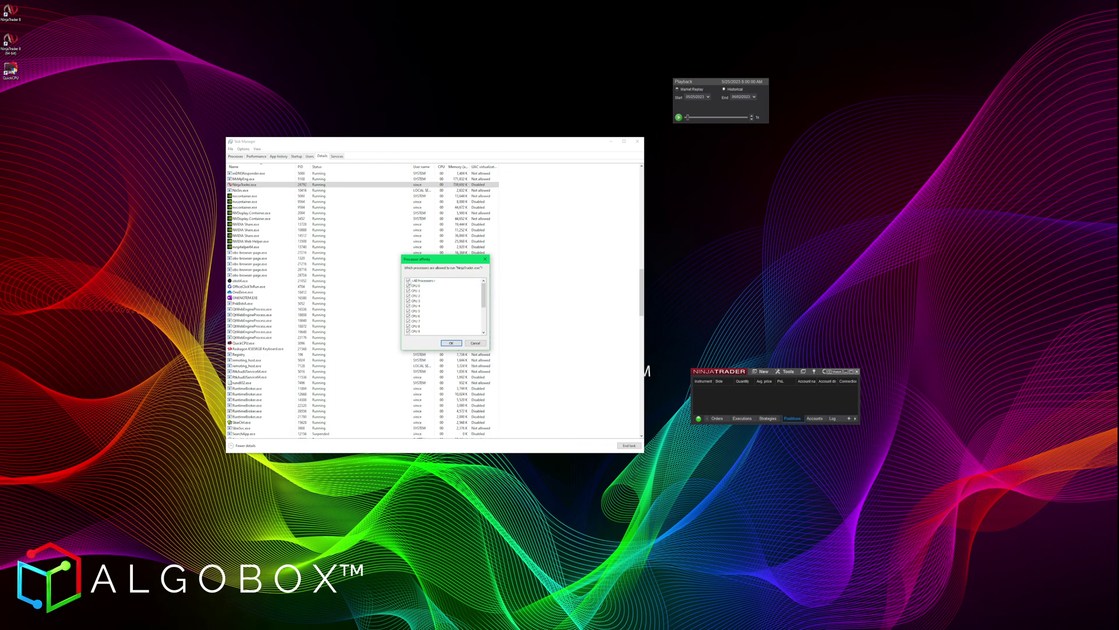
{"action": "scroll", "coordinate": [443, 306], "scroll_direction": "down", "scroll_amount": 4}
{"action": "scroll", "coordinate": [443, 306], "scroll_direction": "up", "scroll_amount": 5}
{"action": "left_click", "coordinate": [409, 280]}
Sketch and circle the number 8 with an arrow, then clear the annotations.
{"action": "mouse_move", "coordinate": [593, 223]}
{"action": "left_mouse_down"}
{"action": "mouse_move", "coordinate": [609, 223]}
{"action": "mouse_move", "coordinate": [596, 224]}
{"action": "left_mouse_up"}
{"action": "left_click_drag", "start_coordinate": [610, 300], "coordinate": [553, 310]}
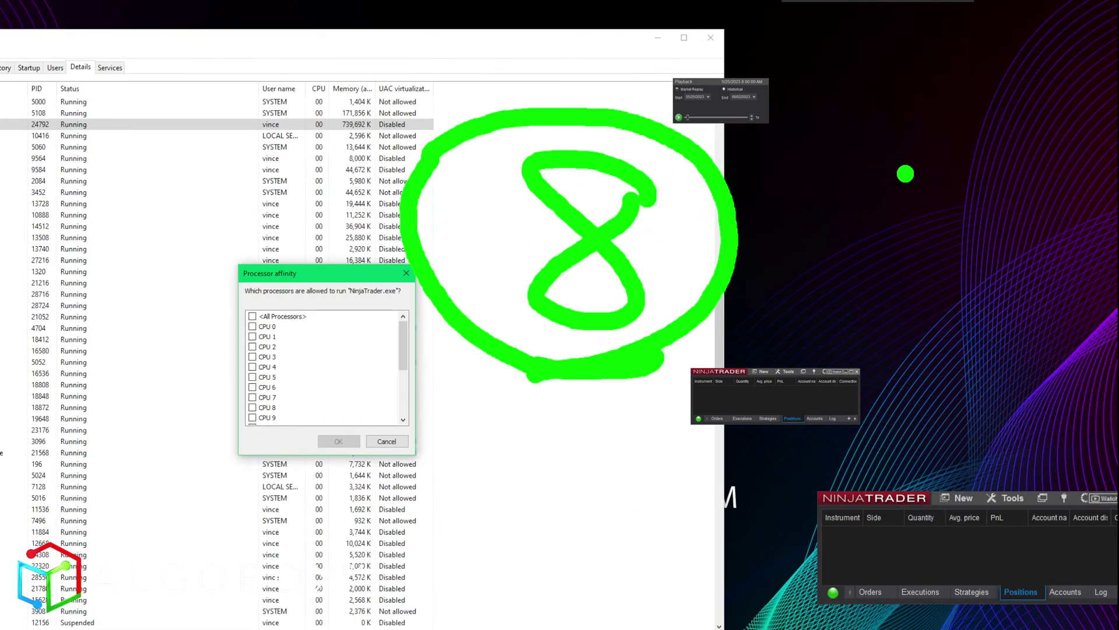
{"action": "left_click_drag", "start_coordinate": [956, 153], "coordinate": [784, 213]}
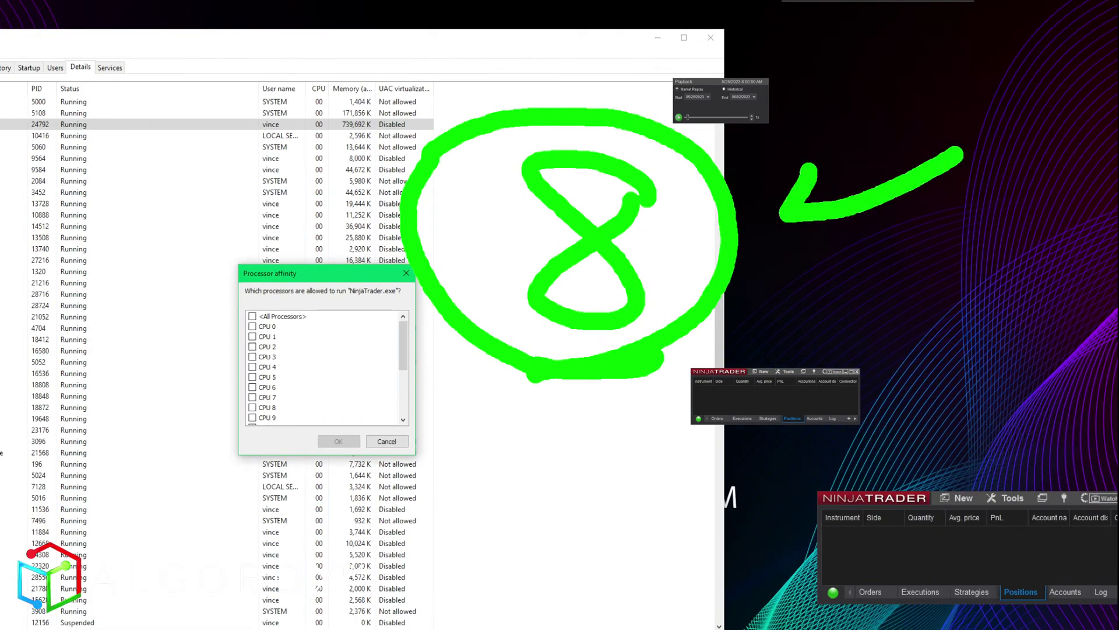
{"action": "left_click_drag", "start_coordinate": [805, 169], "coordinate": [857, 245]}
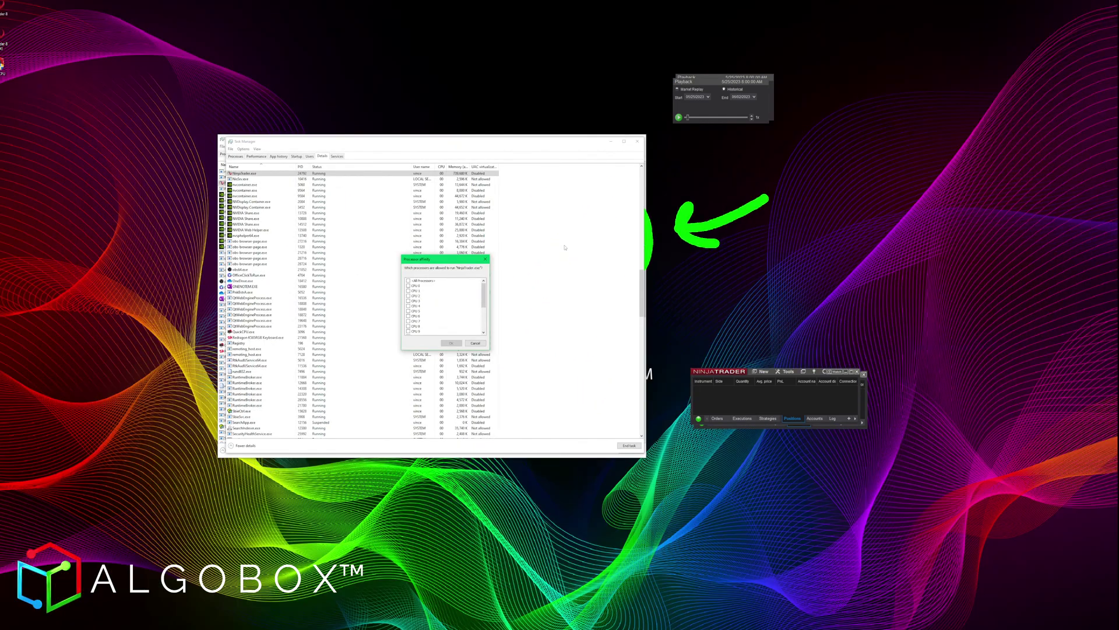
{"action": "key", "text": "Escape"}
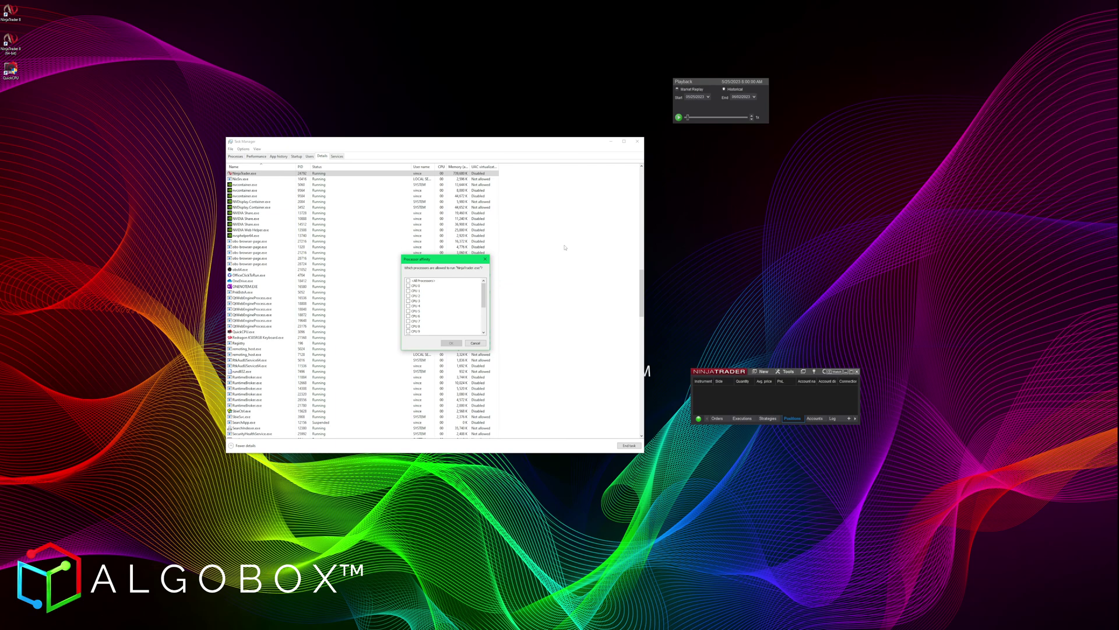
Tick CPU 0 through CPU 7 only, leaving CPU 8 onward cleared.
{"action": "left_click", "coordinate": [408, 326]}
{"action": "left_click", "coordinate": [408, 326]}
{"action": "left_click", "coordinate": [409, 285]}
{"action": "left_click", "coordinate": [408, 291]}
{"action": "left_click", "coordinate": [409, 311]}
{"action": "mouse_move", "coordinate": [438, 343]}
{"action": "left_mouse_down"}
{"action": "mouse_move", "coordinate": [422, 346]}
{"action": "mouse_move", "coordinate": [485, 254]}
{"action": "mouse_move", "coordinate": [388, 341]}
{"action": "left_mouse_up"}
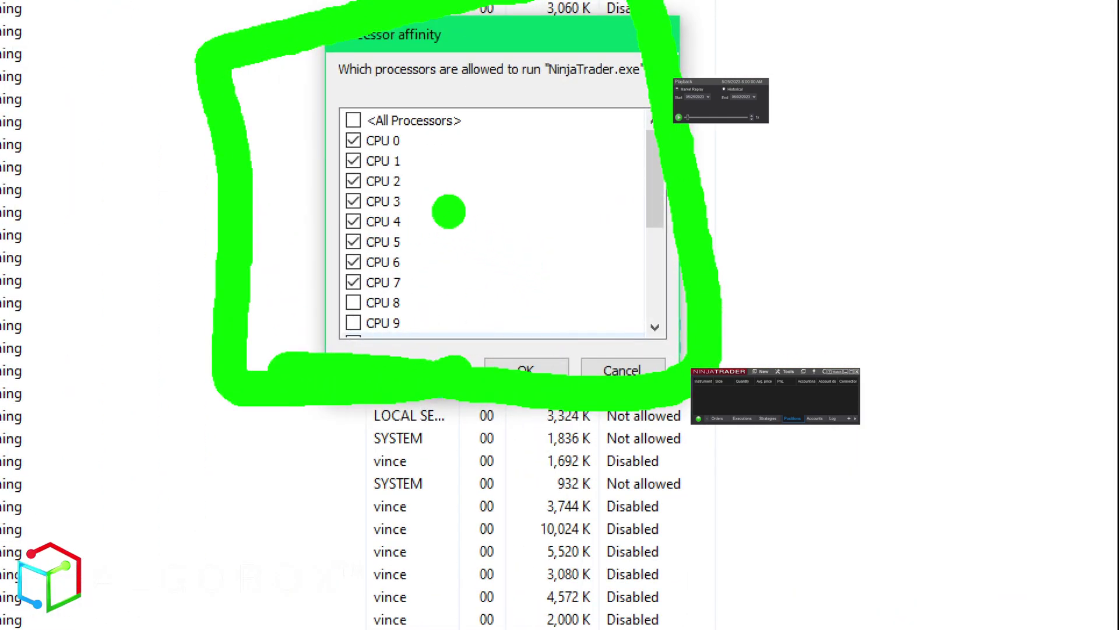
{"action": "left_click", "coordinate": [436, 145]}
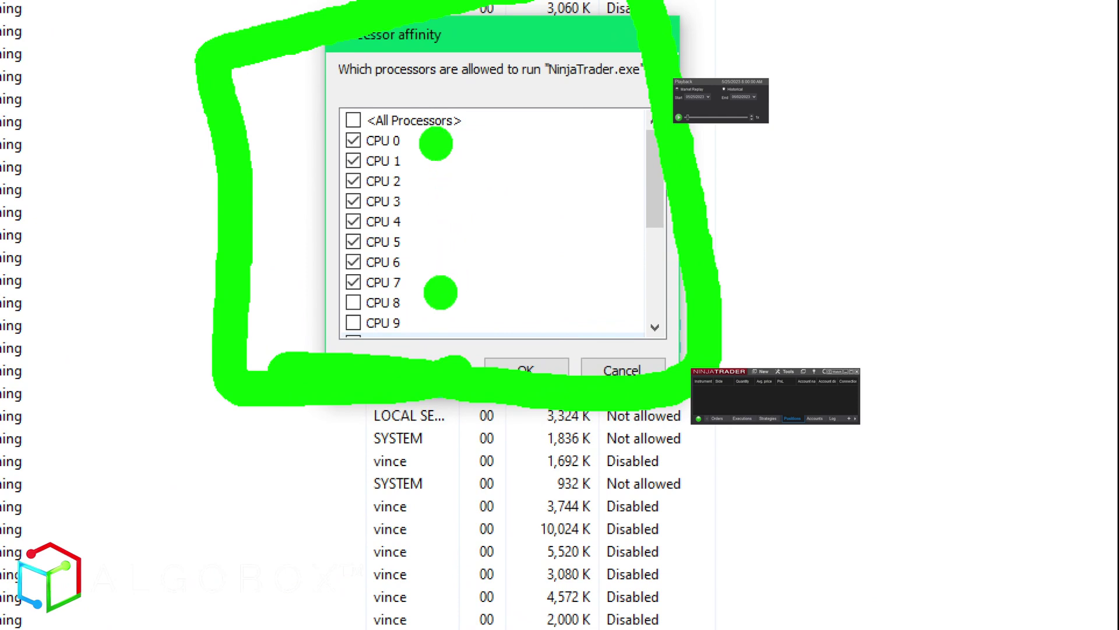
{"action": "left_click", "coordinate": [440, 291]}
{"action": "mouse_move", "coordinate": [611, 165]}
{"action": "left_mouse_down"}
{"action": "mouse_move", "coordinate": [600, 204]}
{"action": "mouse_move", "coordinate": [627, 140]}
{"action": "left_mouse_up"}
{"action": "key", "text": "Escape"}
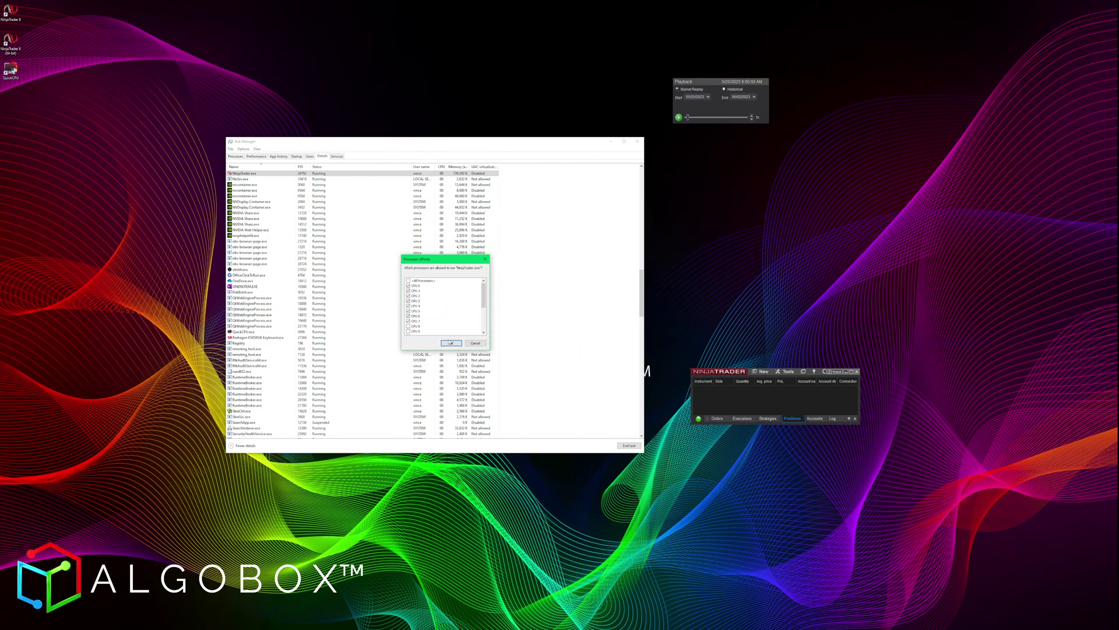
Confirm the CPU 0–7 affinity, minimize Task Manager, and position the NinjaTrader chart.
{"action": "left_click", "coordinate": [451, 343]}
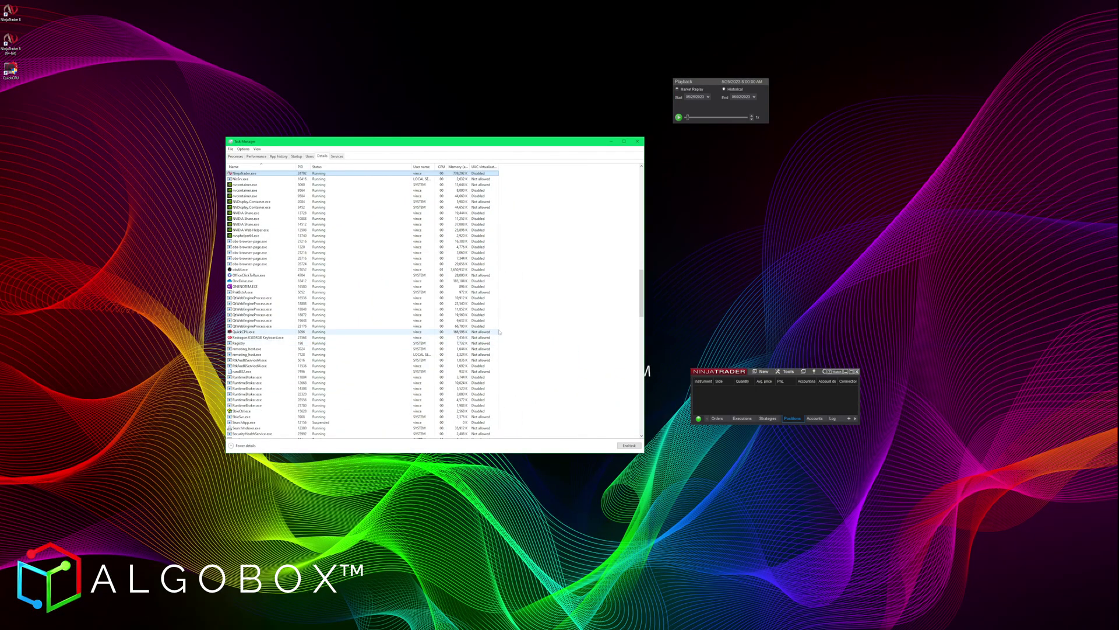
{"action": "left_click_drag", "start_coordinate": [546, 148], "coordinate": [505, 165]}
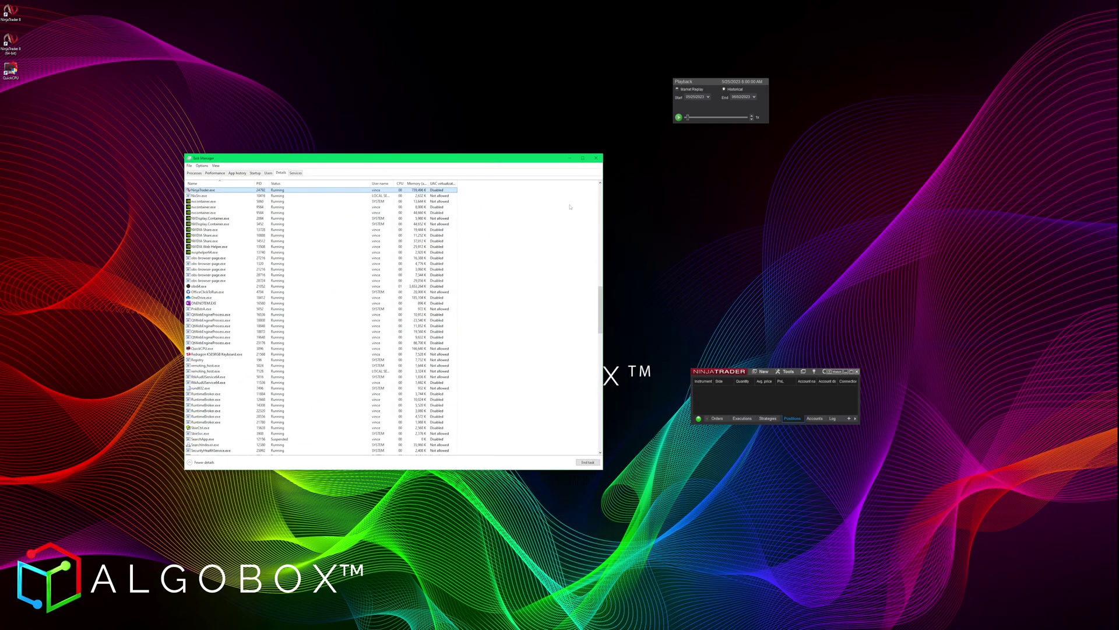
{"action": "left_click", "coordinate": [570, 158]}
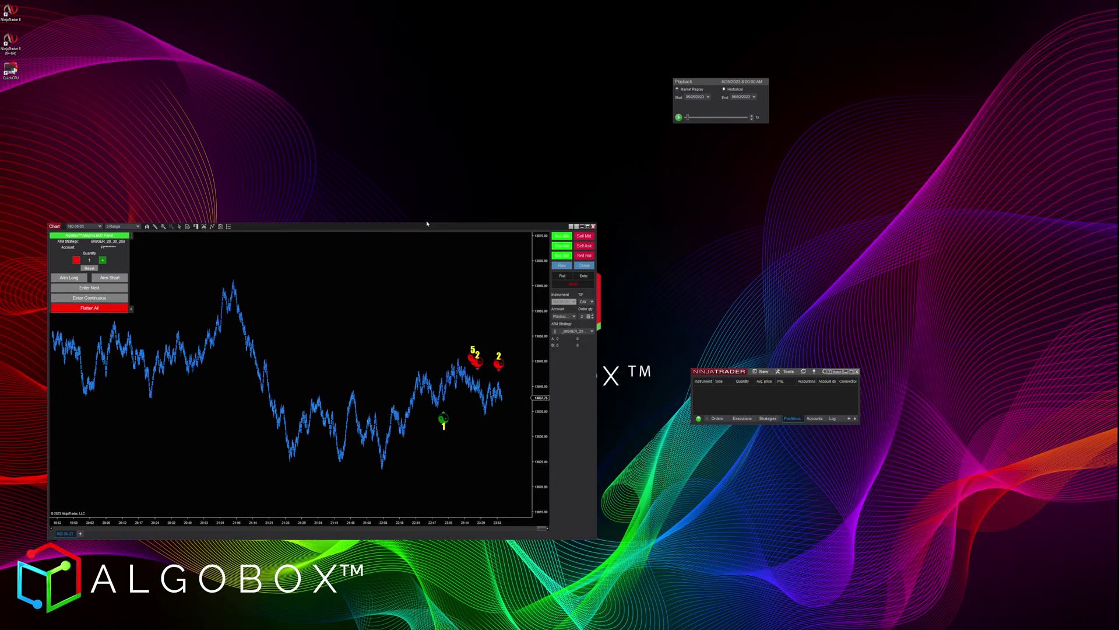
{"action": "left_click_drag", "start_coordinate": [430, 230], "coordinate": [448, 176]}
Arm the strategy for long and short entries and turn on continuous entries.
{"action": "left_click", "coordinate": [91, 224]}
{"action": "left_click", "coordinate": [130, 224]}
{"action": "left_click", "coordinate": [111, 245]}
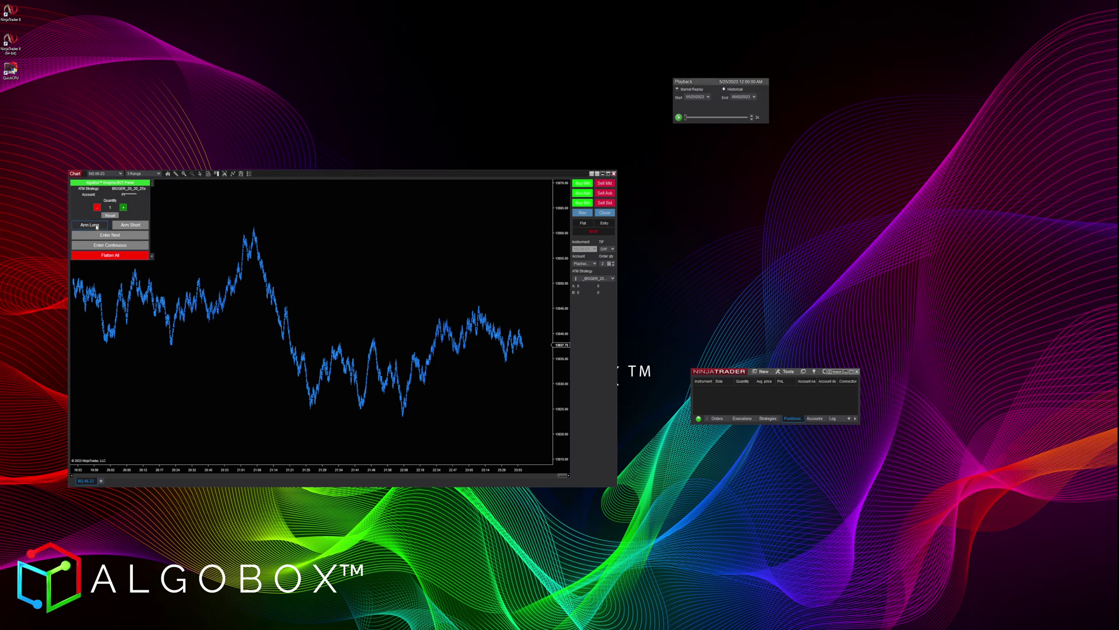
Set Enter Continuous to On and raise the Playback speed to 1000x.
{"action": "left_click", "coordinate": [113, 246]}
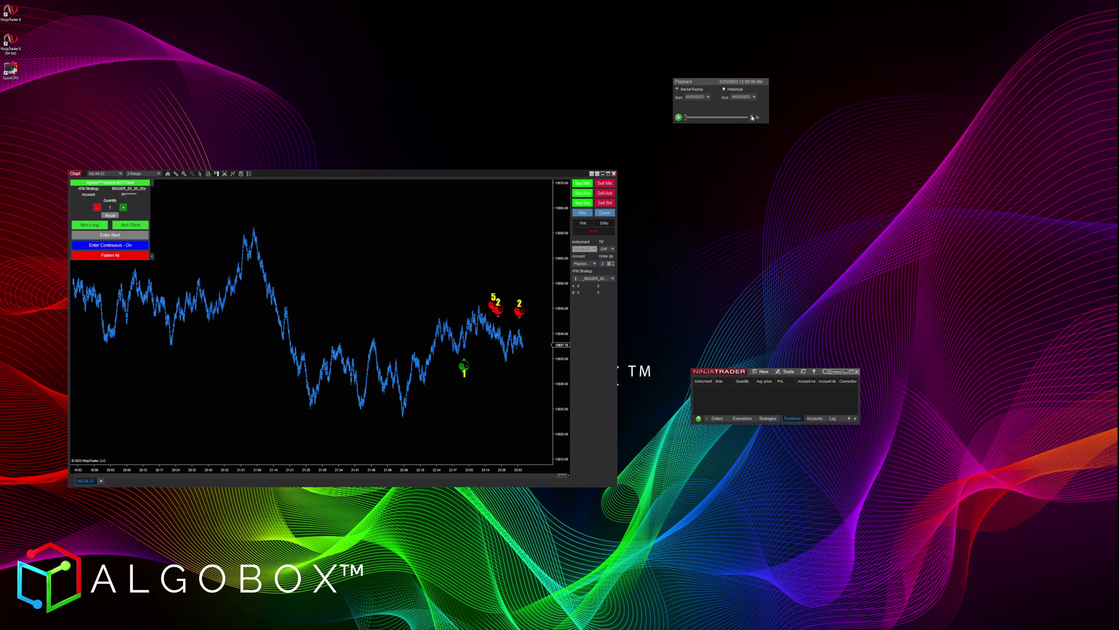
{"action": "left_click", "coordinate": [752, 117]}
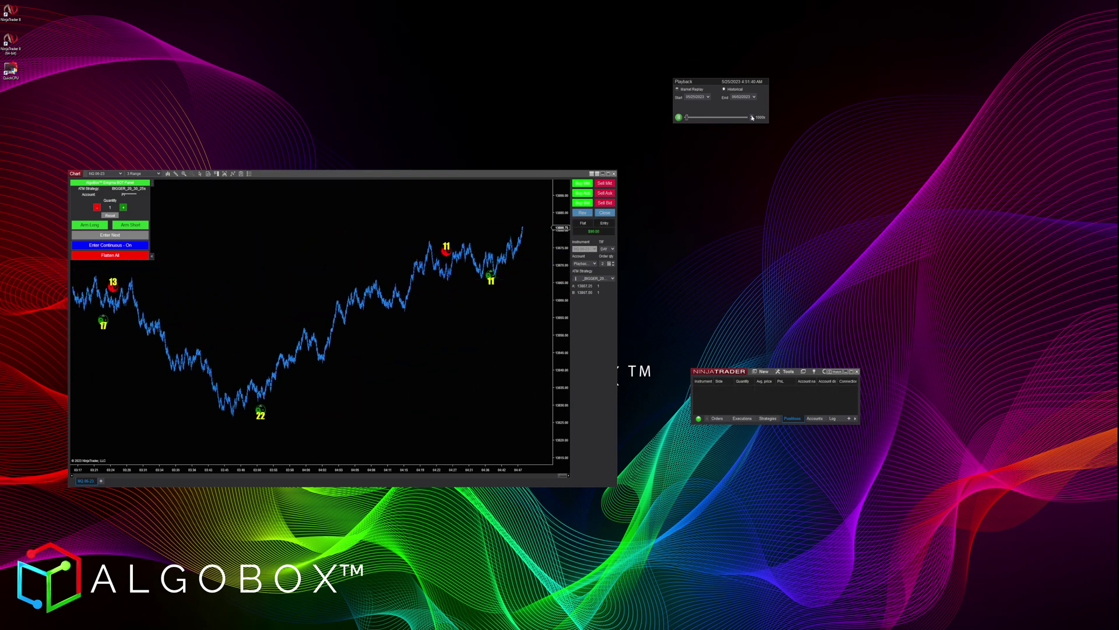
Set the Playback speed slider to Max.
{"action": "left_click", "coordinate": [752, 118]}
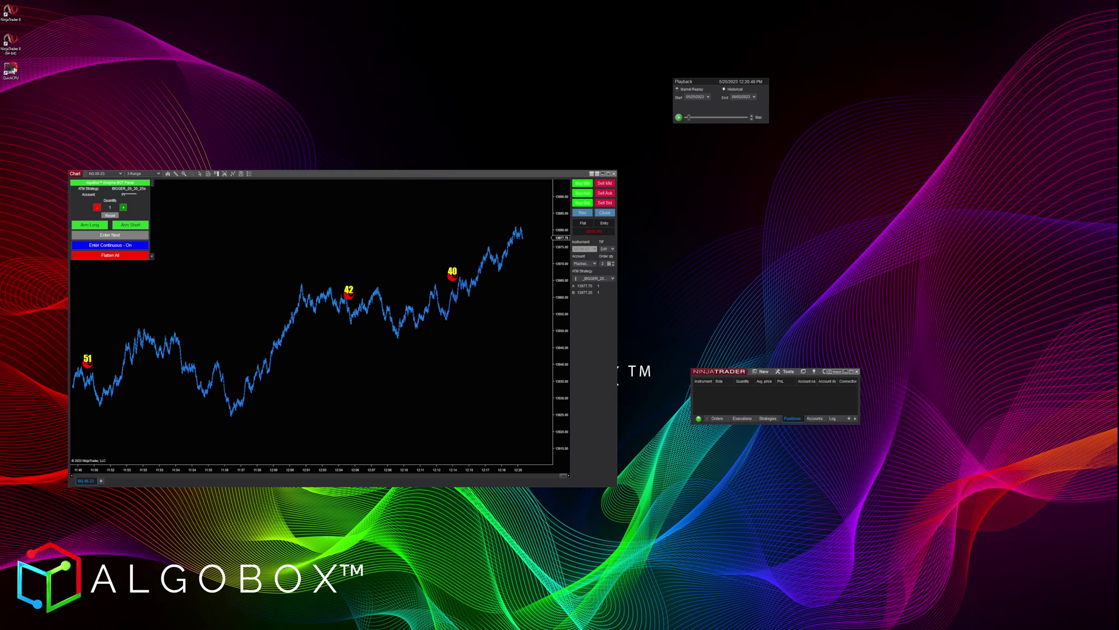
Drag the Quick CPU window over the lower middle of the NinjaTrader chart.
{"action": "left_click_drag", "start_coordinate": [979, 185], "coordinate": [477, 96]}
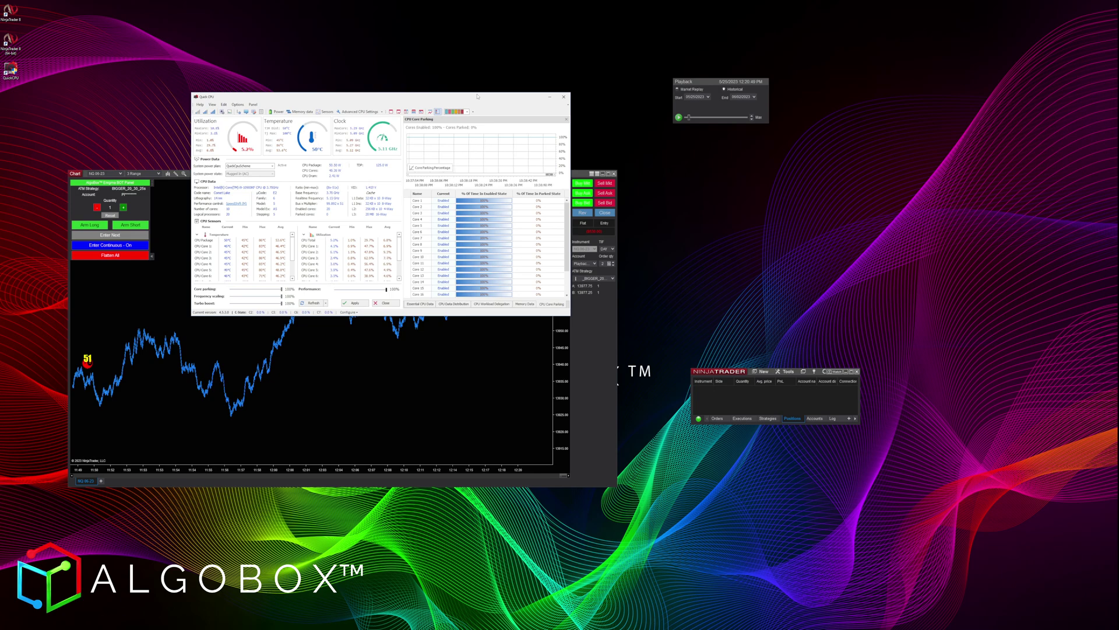
{"action": "left_click_drag", "start_coordinate": [480, 98], "coordinate": [542, 294]}
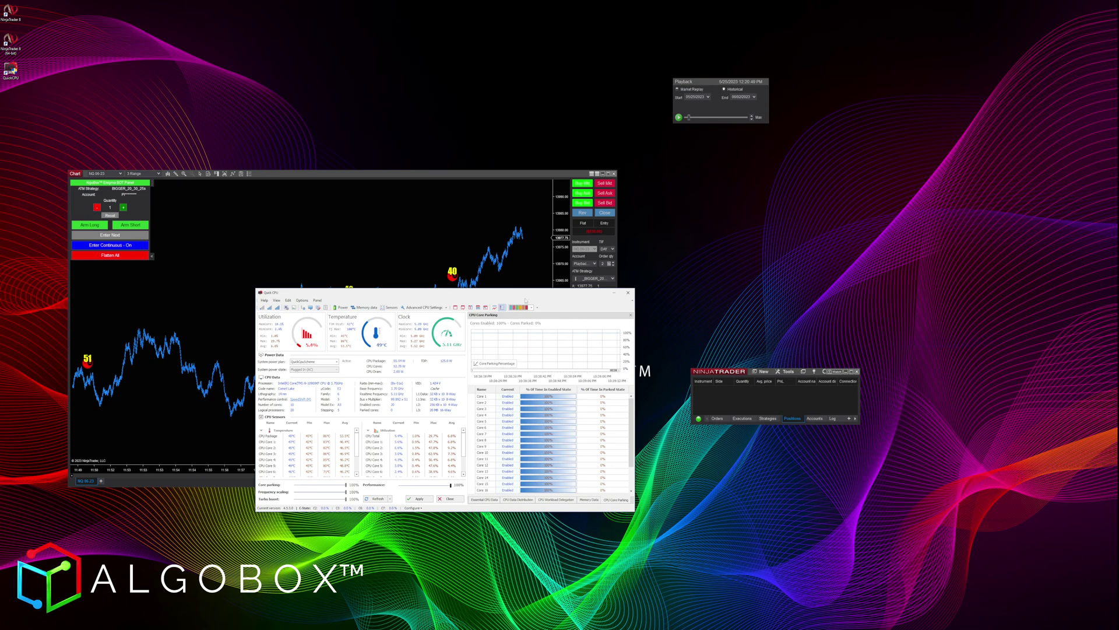
{"action": "left_click_drag", "start_coordinate": [533, 294], "coordinate": [448, 228]}
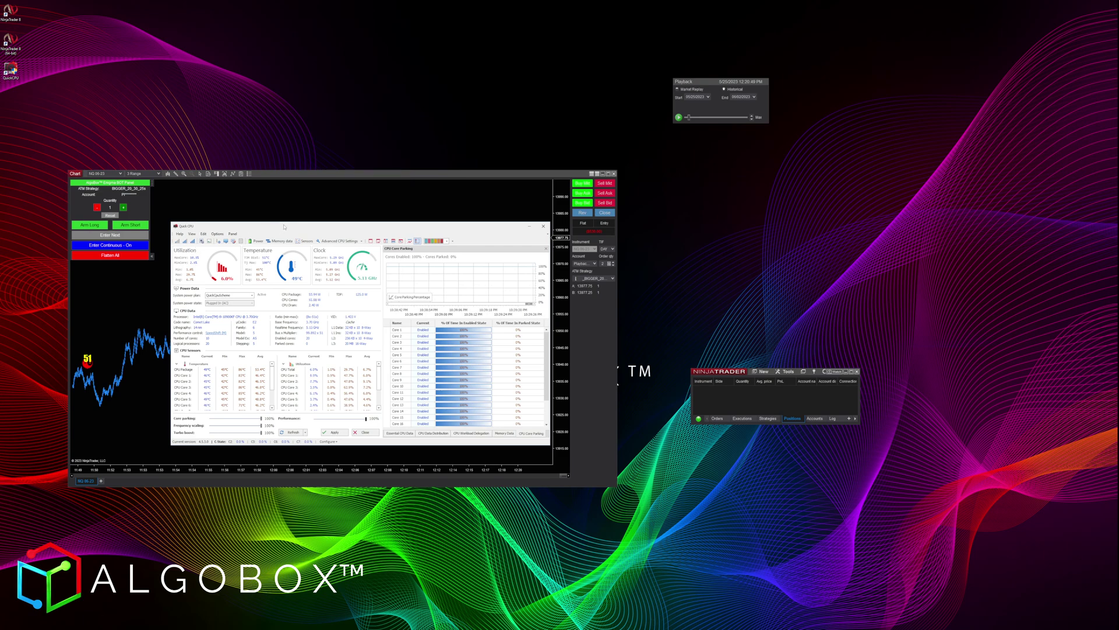
{"action": "mouse_move", "coordinate": [287, 227]}
{"action": "left_mouse_down"}
{"action": "mouse_move", "coordinate": [355, 137]}
{"action": "mouse_move", "coordinate": [361, 253]}
{"action": "left_mouse_up"}
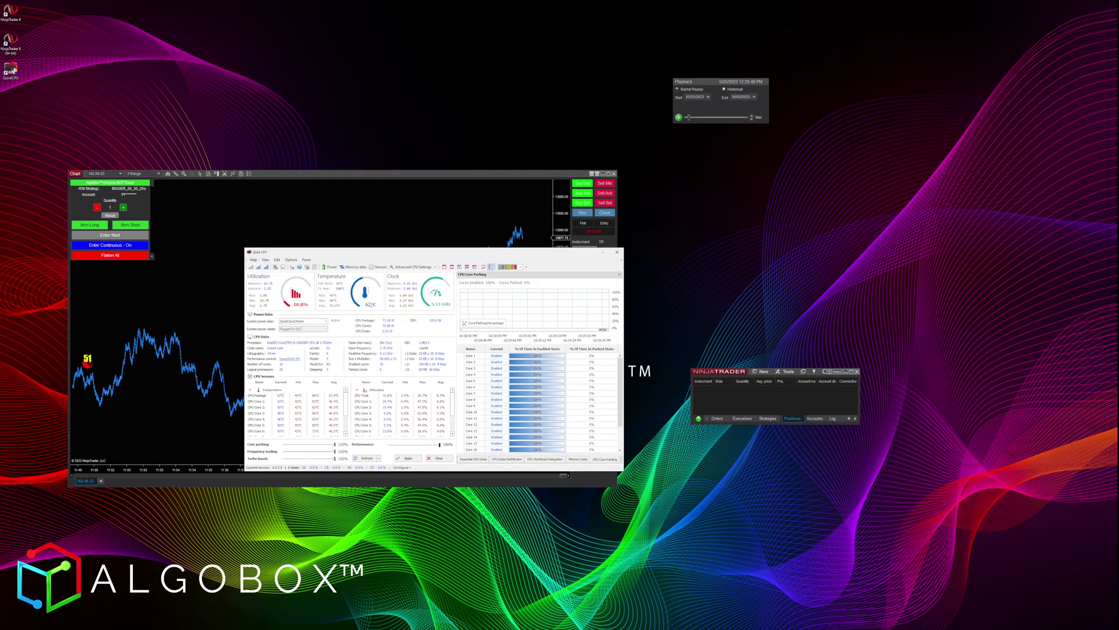
{"action": "mouse_move", "coordinate": [235, 513]}
{"action": "left_mouse_down"}
{"action": "mouse_move", "coordinate": [233, 213]}
{"action": "mouse_move", "coordinate": [677, 405]}
{"action": "mouse_move", "coordinate": [359, 498]}
{"action": "left_mouse_up"}
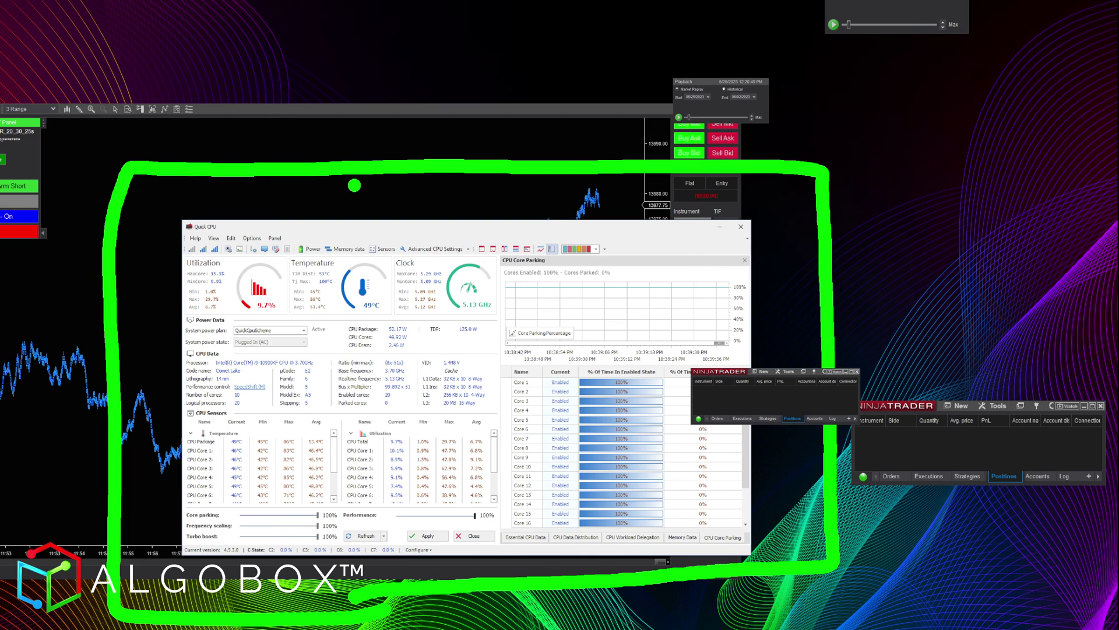
{"action": "mouse_move", "coordinate": [368, 112]}
{"action": "left_mouse_down"}
{"action": "mouse_move", "coordinate": [262, 111]}
{"action": "mouse_move", "coordinate": [201, 201]}
{"action": "mouse_move", "coordinate": [236, 177]}
{"action": "left_mouse_up"}
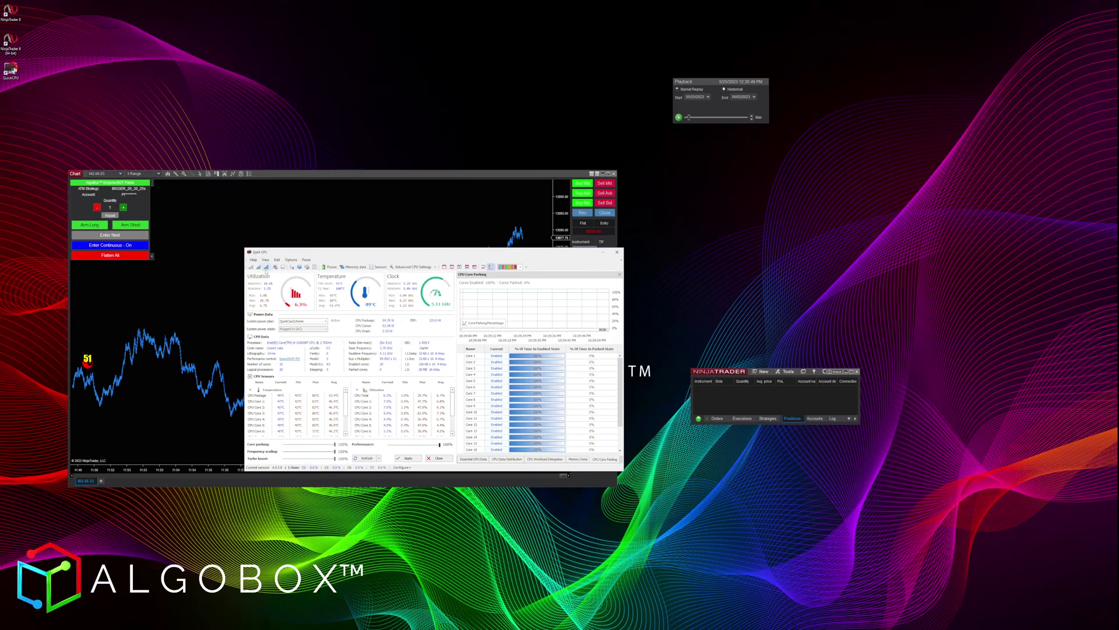
Pick the Maximum performance preset to review its core parking, turbo boost and 5.10 GHz changes.
{"action": "mouse_move", "coordinate": [289, 289]}
{"action": "left_mouse_down"}
{"action": "mouse_move", "coordinate": [217, 233]}
{"action": "mouse_move", "coordinate": [240, 284]}
{"action": "left_mouse_up"}
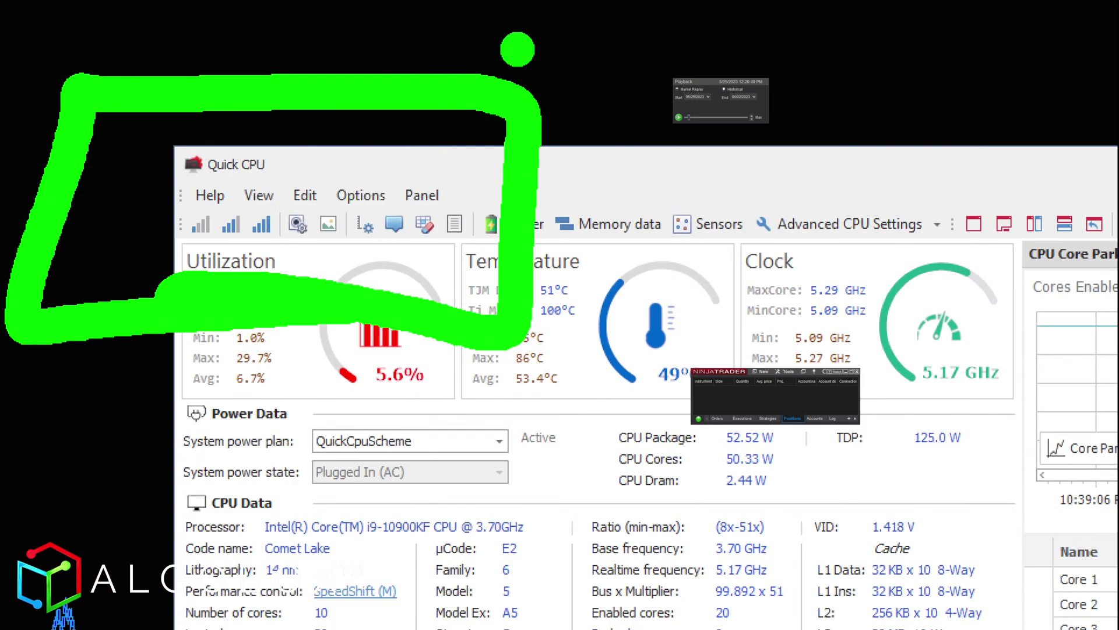
{"action": "mouse_move", "coordinate": [420, 140]}
{"action": "left_mouse_down"}
{"action": "mouse_move", "coordinate": [278, 217]}
{"action": "mouse_move", "coordinate": [257, 185]}
{"action": "left_mouse_up"}
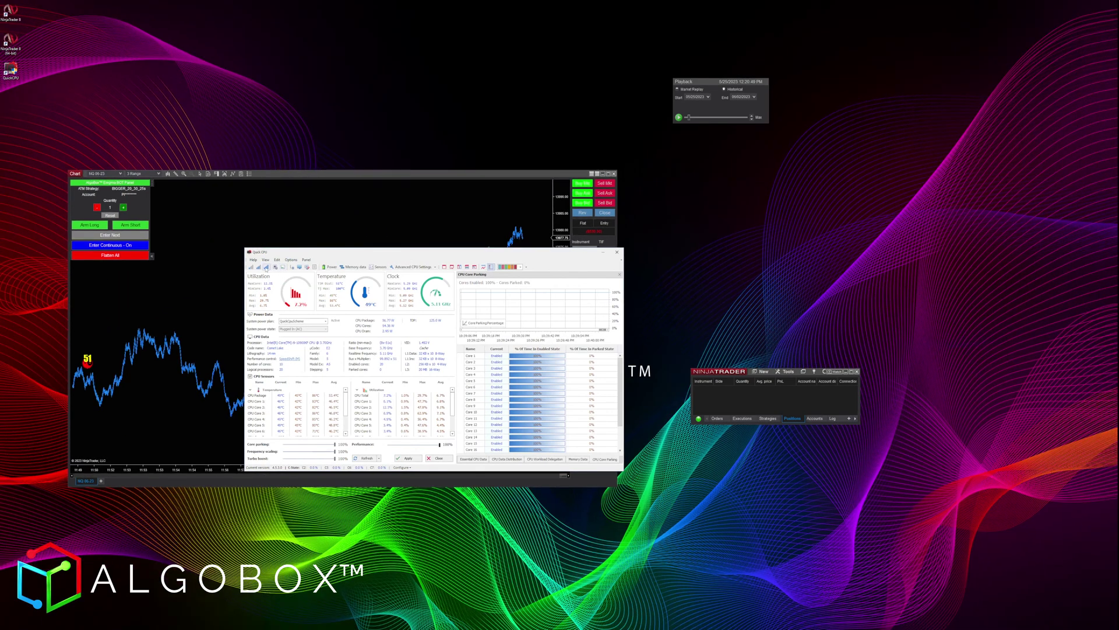
{"action": "left_click", "coordinate": [261, 224]}
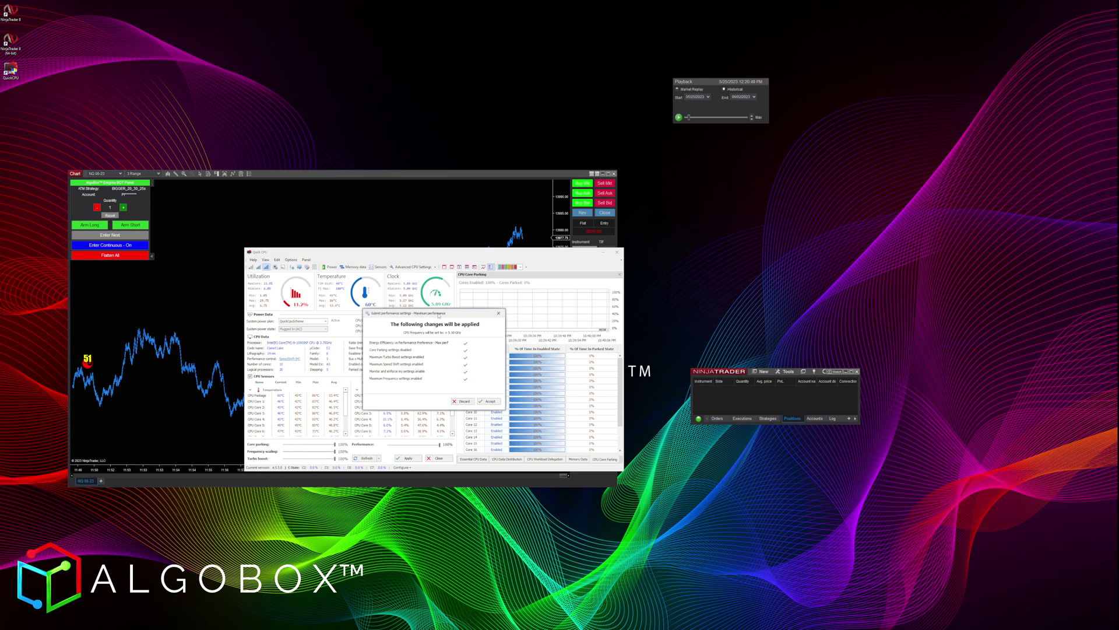
{"action": "mouse_move", "coordinate": [378, 316]}
{"action": "left_mouse_down"}
{"action": "mouse_move", "coordinate": [373, 292]}
{"action": "mouse_move", "coordinate": [363, 319]}
{"action": "left_mouse_up"}
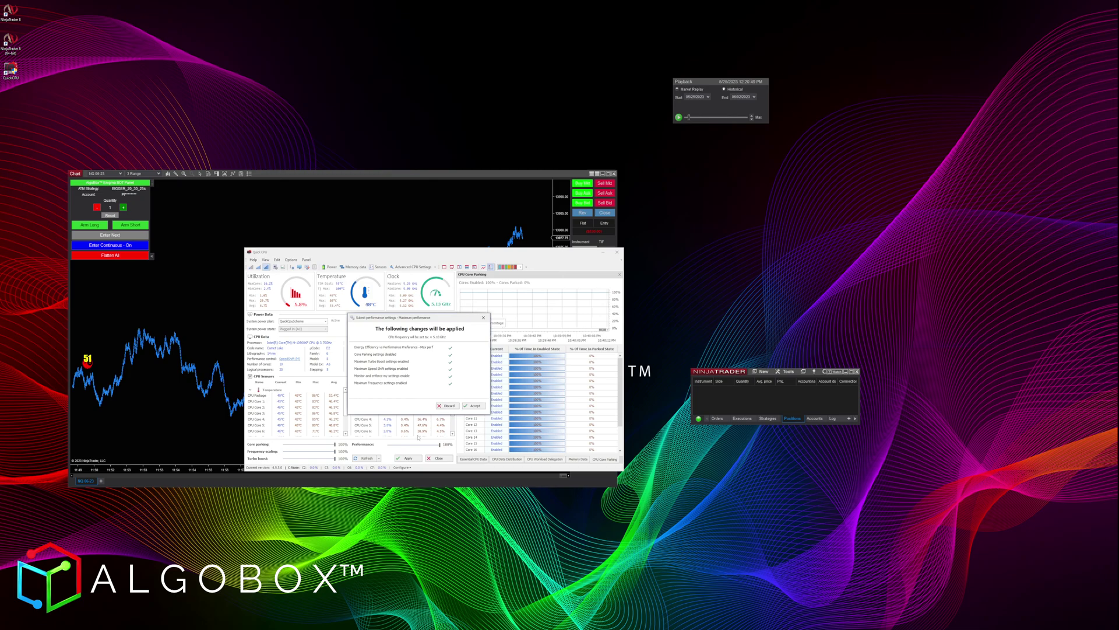
{"action": "mouse_move", "coordinate": [432, 434]}
{"action": "left_mouse_down"}
{"action": "mouse_move", "coordinate": [401, 280]}
{"action": "mouse_move", "coordinate": [390, 467]}
{"action": "left_mouse_up"}
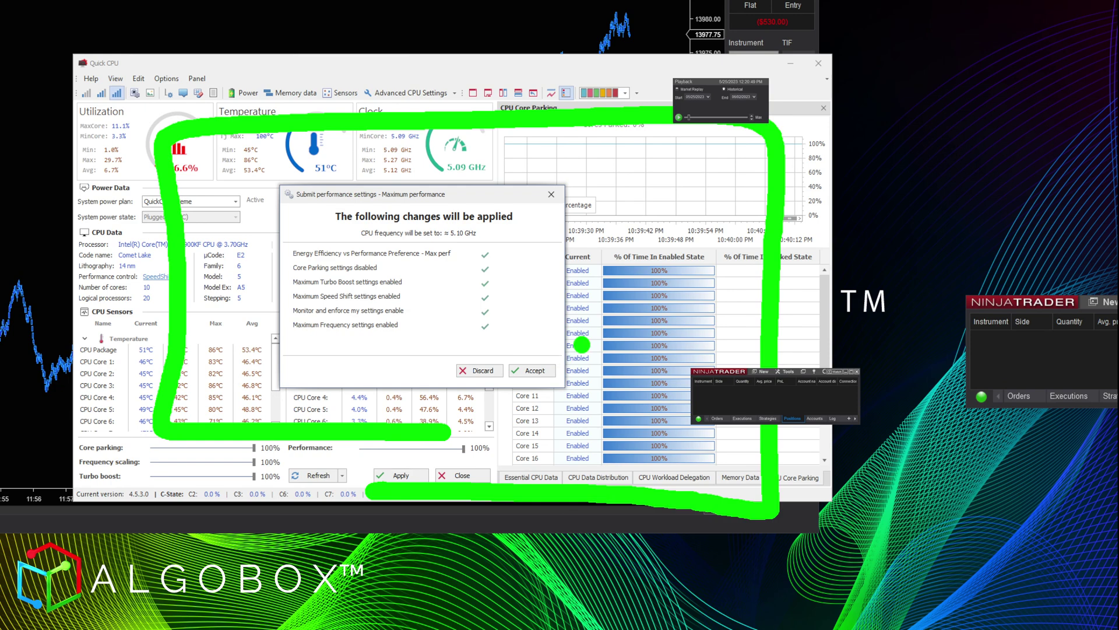
{"action": "left_click_drag", "start_coordinate": [506, 340], "coordinate": [583, 260]}
{"action": "key", "text": "Escape"}
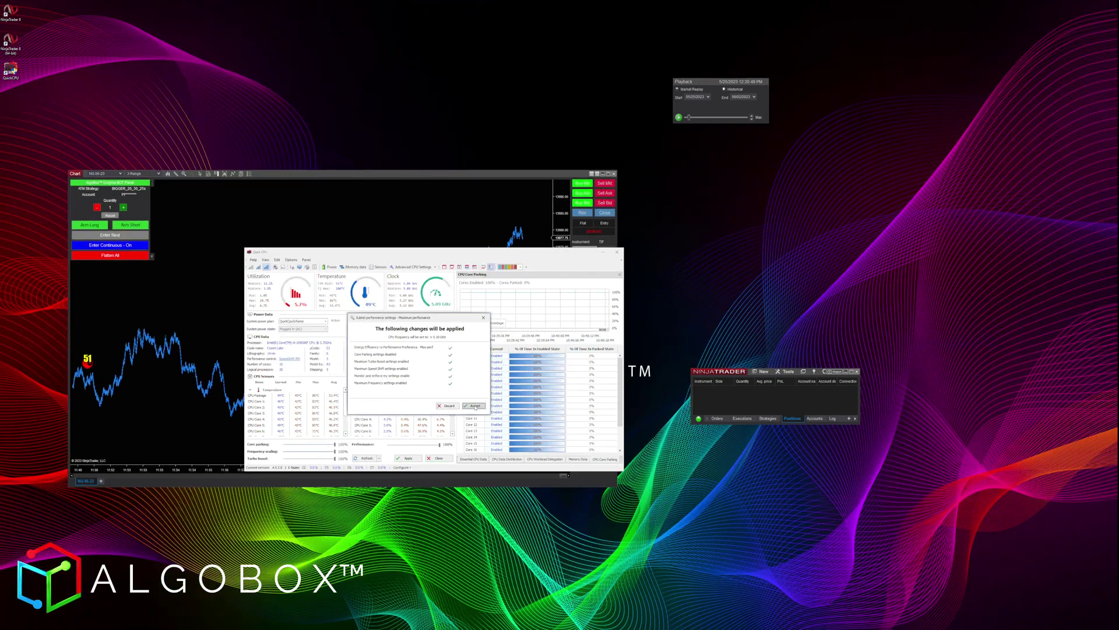
Accept the Maximum performance changes, setting core parking, frequency scaling and turbo boost to 100%.
{"action": "left_click", "coordinate": [475, 406]}
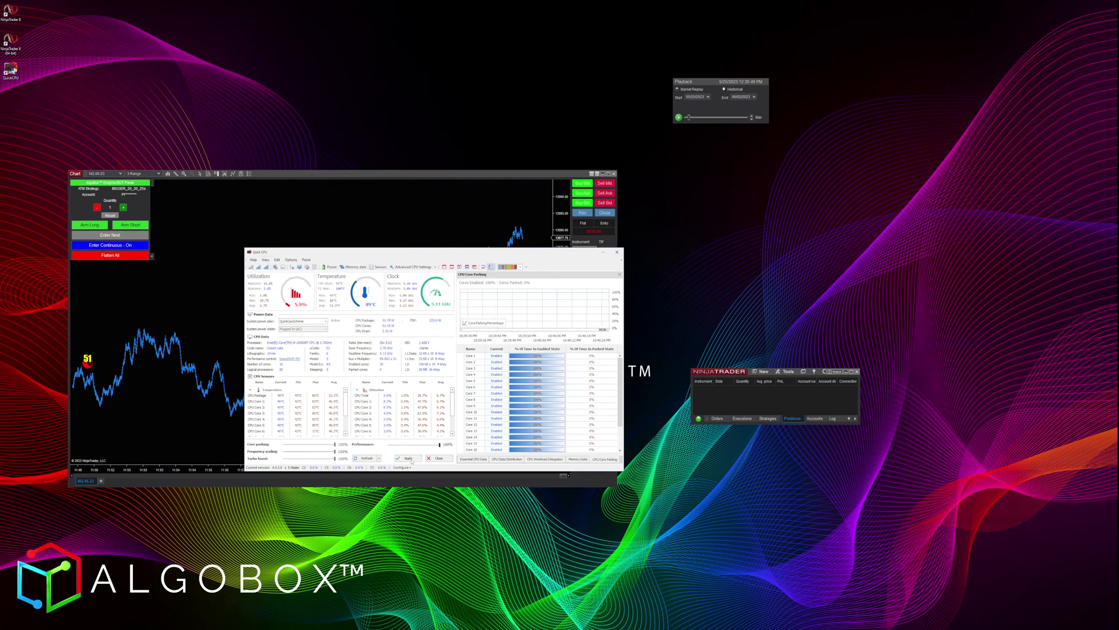
{"action": "mouse_move", "coordinate": [365, 485]}
{"action": "left_mouse_down"}
{"action": "mouse_move", "coordinate": [200, 471]}
{"action": "mouse_move", "coordinate": [543, 477]}
{"action": "mouse_move", "coordinate": [298, 485]}
{"action": "left_mouse_up"}
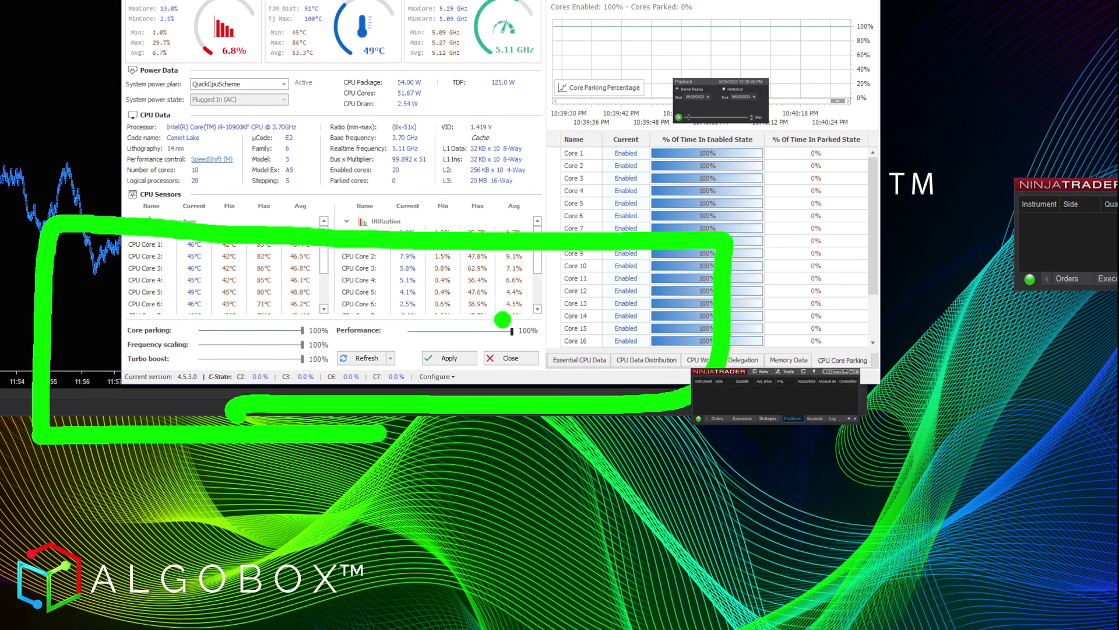
{"action": "mouse_move", "coordinate": [366, 176]}
{"action": "left_mouse_down"}
{"action": "mouse_move", "coordinate": [195, 226]}
{"action": "mouse_move", "coordinate": [159, 308]}
{"action": "left_mouse_up"}
{"action": "mouse_move", "coordinate": [142, 269]}
{"action": "left_mouse_down"}
{"action": "mouse_move", "coordinate": [193, 277]}
{"action": "mouse_move", "coordinate": [217, 265]}
{"action": "left_mouse_up"}
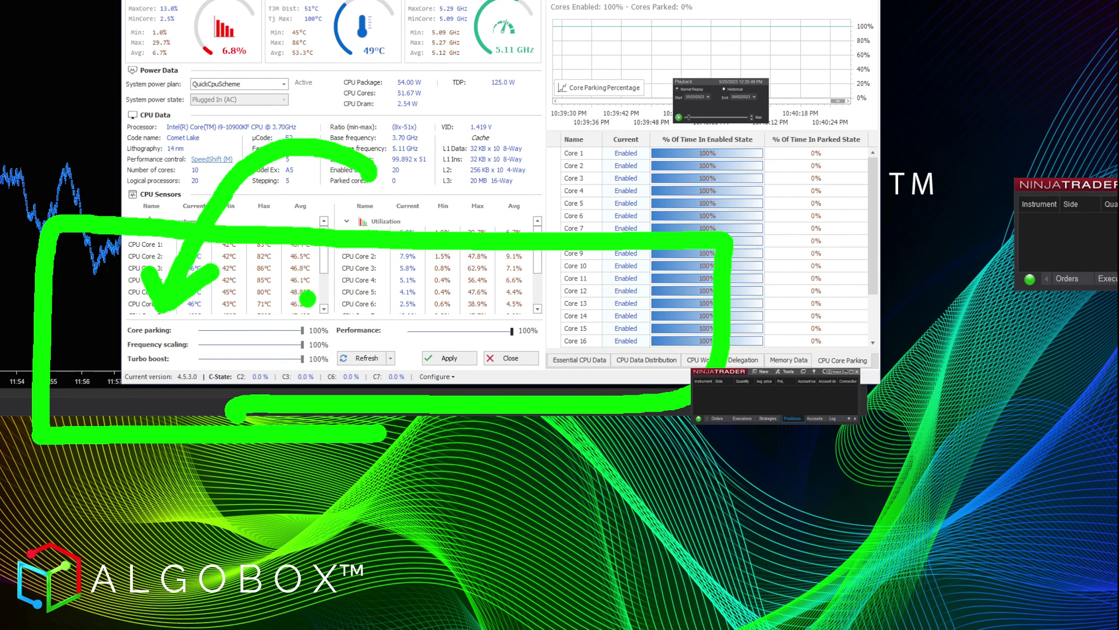
{"action": "mouse_move", "coordinate": [425, 146]}
{"action": "left_mouse_down"}
{"action": "mouse_move", "coordinate": [350, 192]}
{"action": "mouse_move", "coordinate": [286, 315]}
{"action": "left_mouse_up"}
{"action": "left_click_drag", "start_coordinate": [258, 277], "coordinate": [320, 285]}
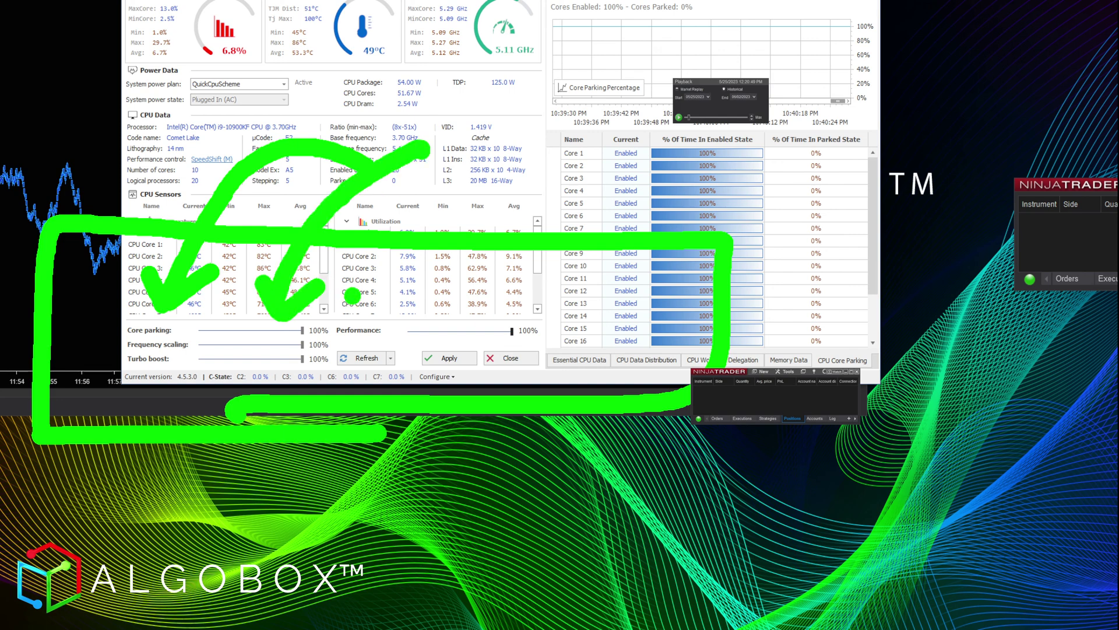
{"action": "key", "text": "Escape"}
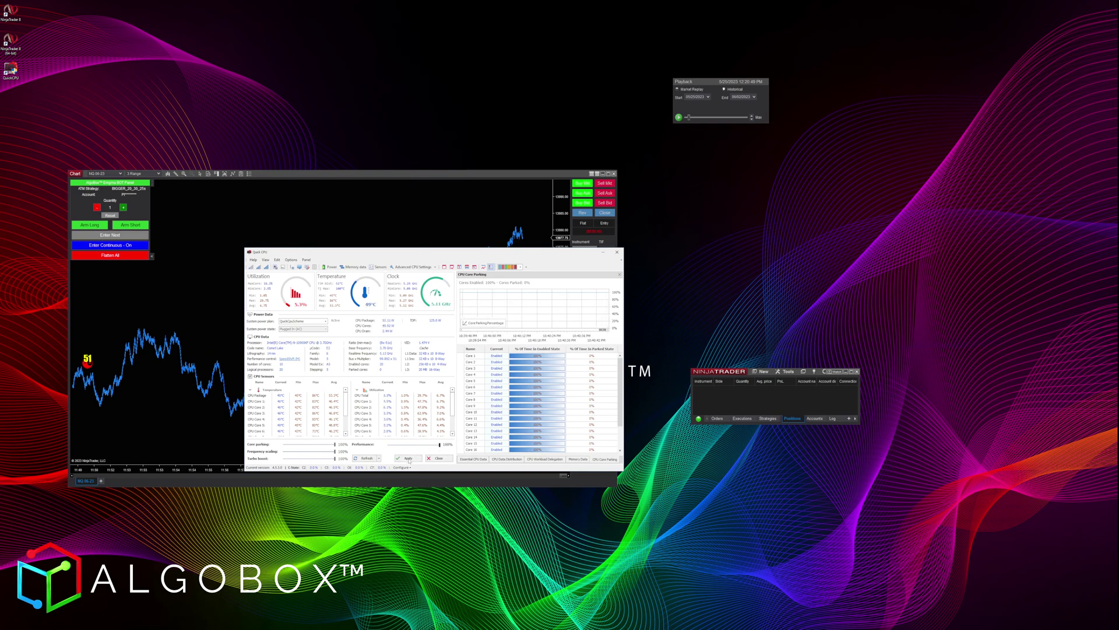
Apply the 100% performance settings, dismiss the confirmation, and minimize Quick CPU to reveal the chart.
{"action": "left_click", "coordinate": [408, 459]}
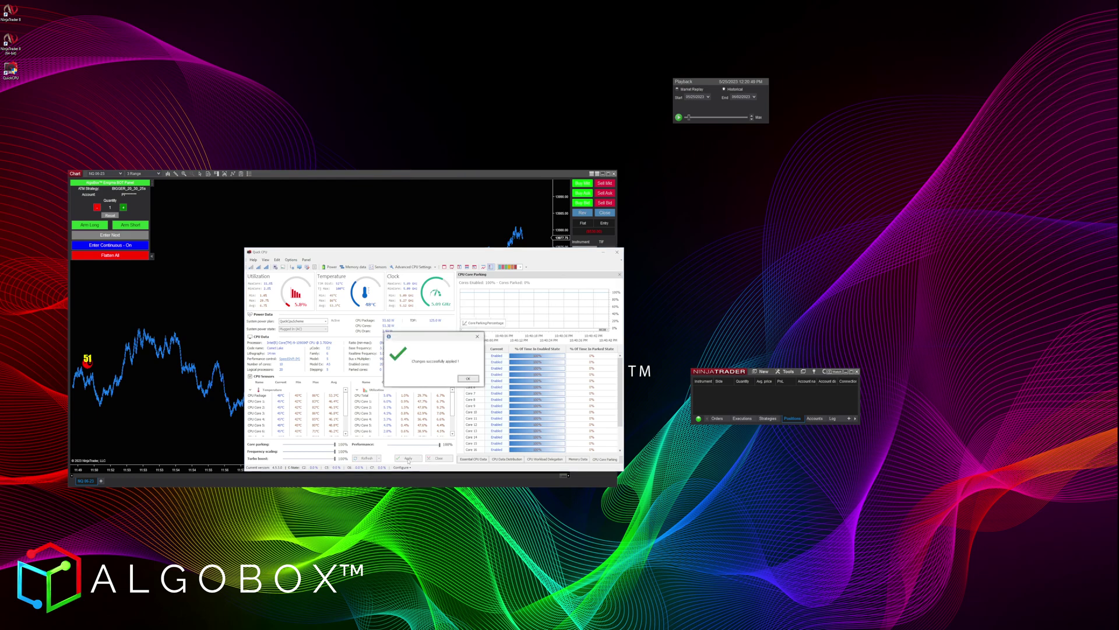
{"action": "left_click", "coordinate": [470, 379]}
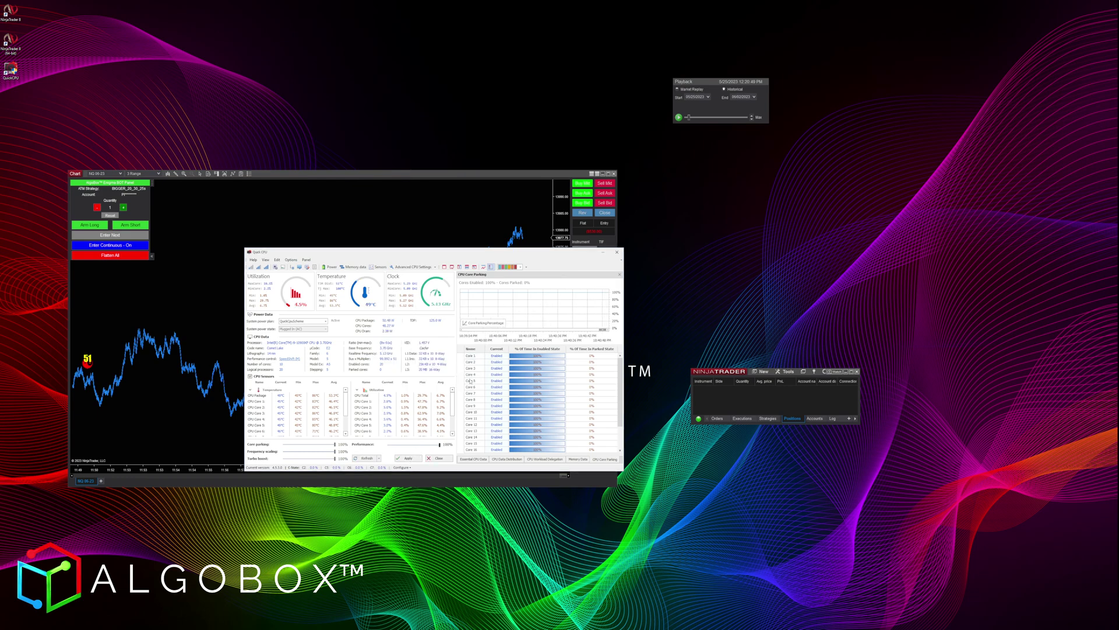
{"action": "left_click", "coordinate": [603, 252]}
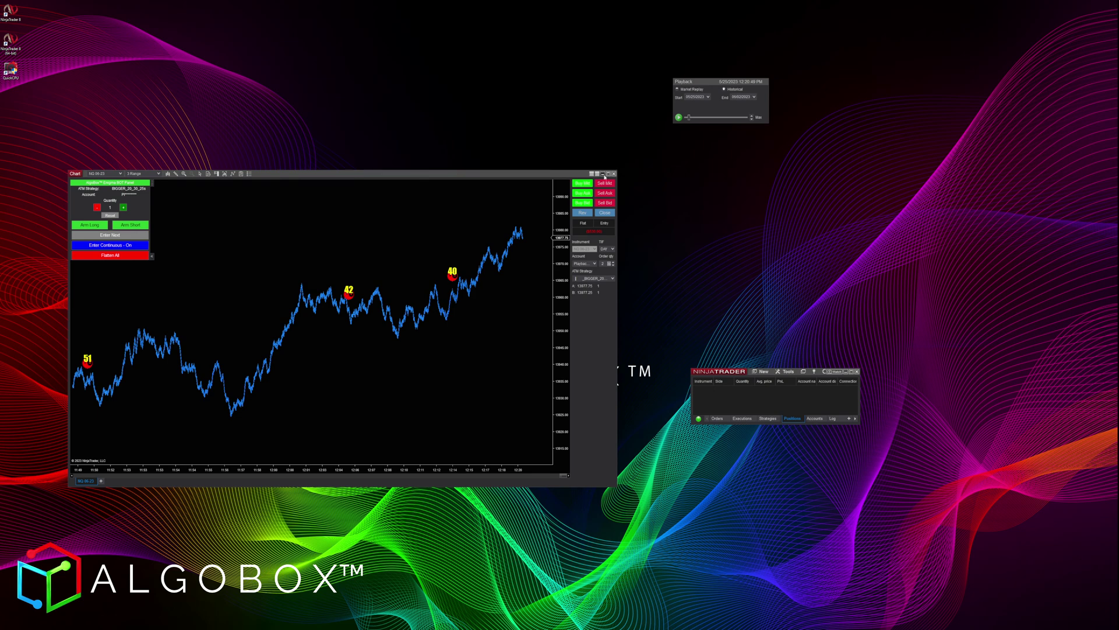
Resume the NinjaTrader market replay from the Playback window.
{"action": "left_click", "coordinate": [679, 117]}
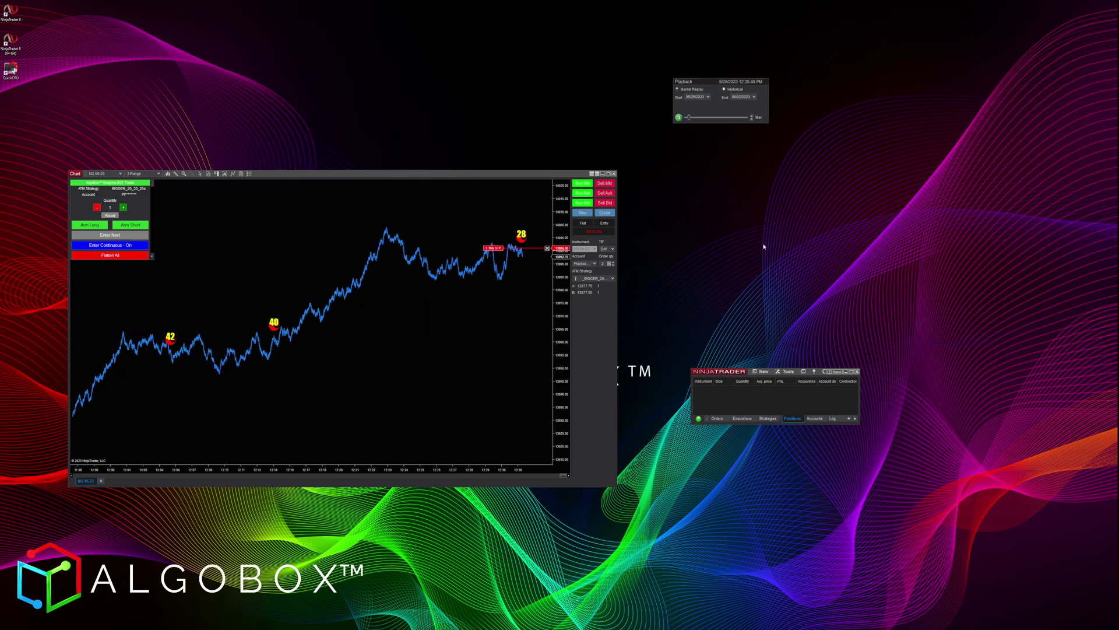